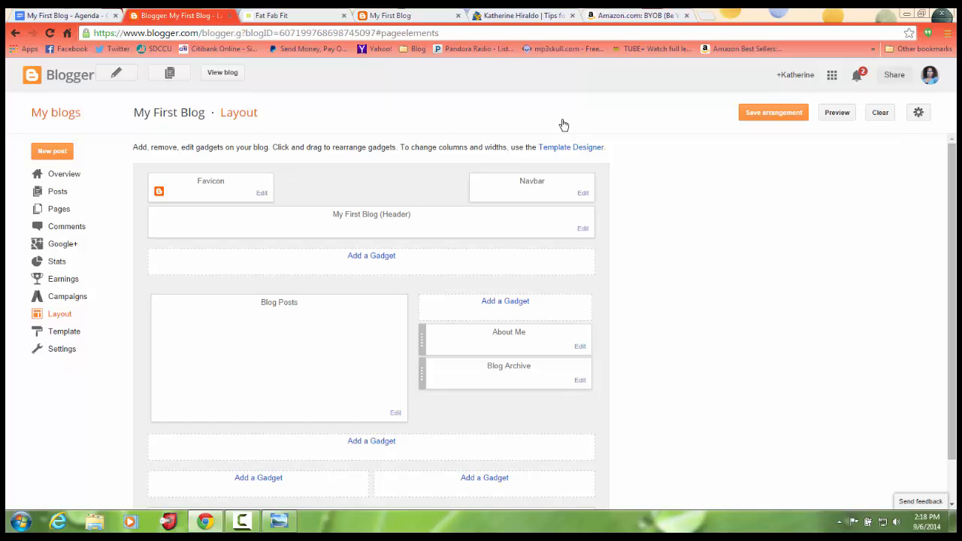
Try the About Me gadget above Blog Posts, and return it to the sidebar above Blog Archive.
left_click_drag(422, 340, 425, 304)
left_click_drag(151, 301, 132, 348)
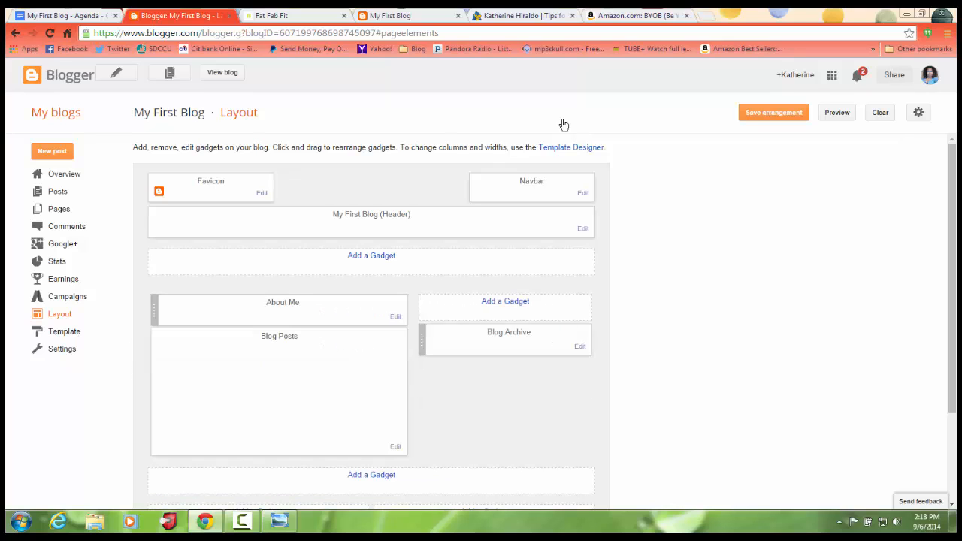
left_click_drag(153, 308, 423, 338)
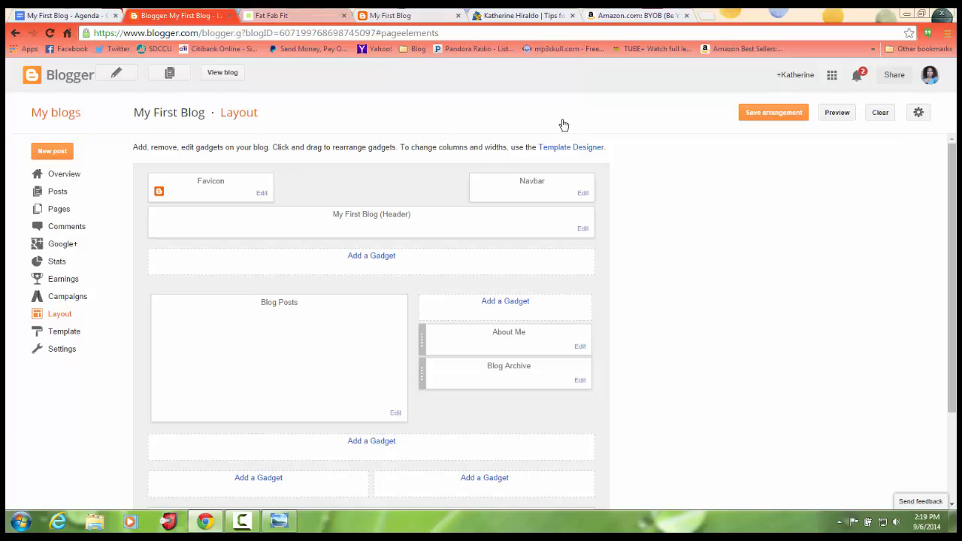
View the live My First Blog page, place its browser tab directly beside the Blogger tab, and return to the layout editor.
left_click(398, 15)
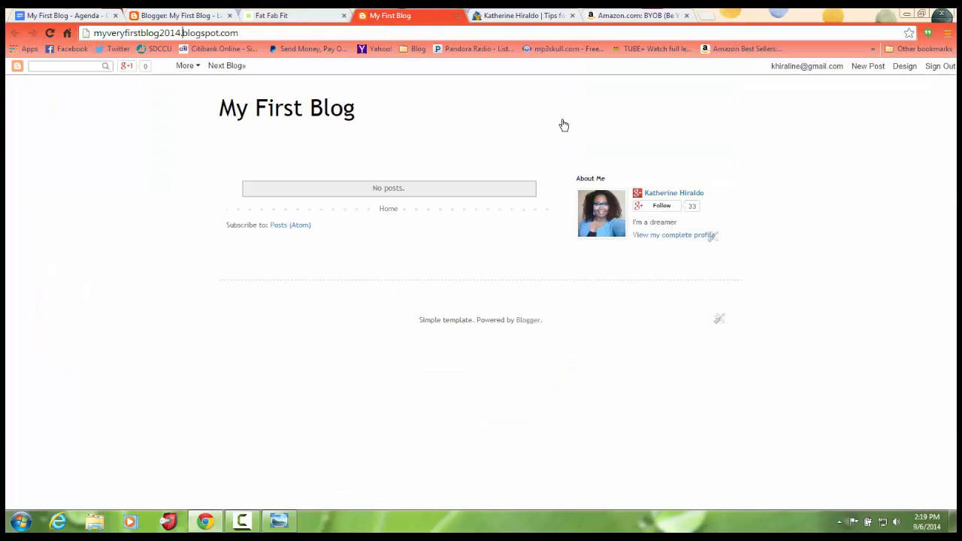
left_click_drag(398, 15, 286, 15)
left_click(176, 15)
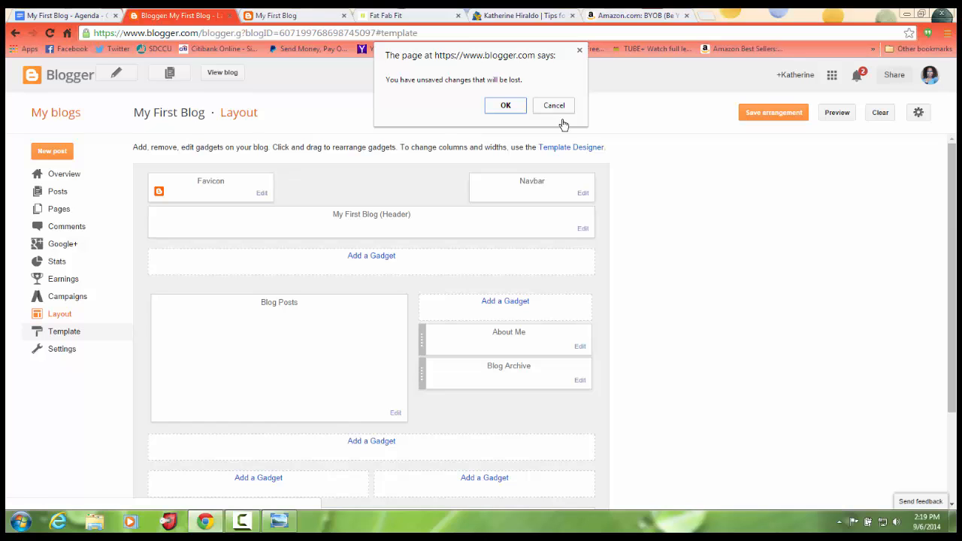
Open the blog's Template page, discarding the unsaved layout changes.
left_click(561, 111)
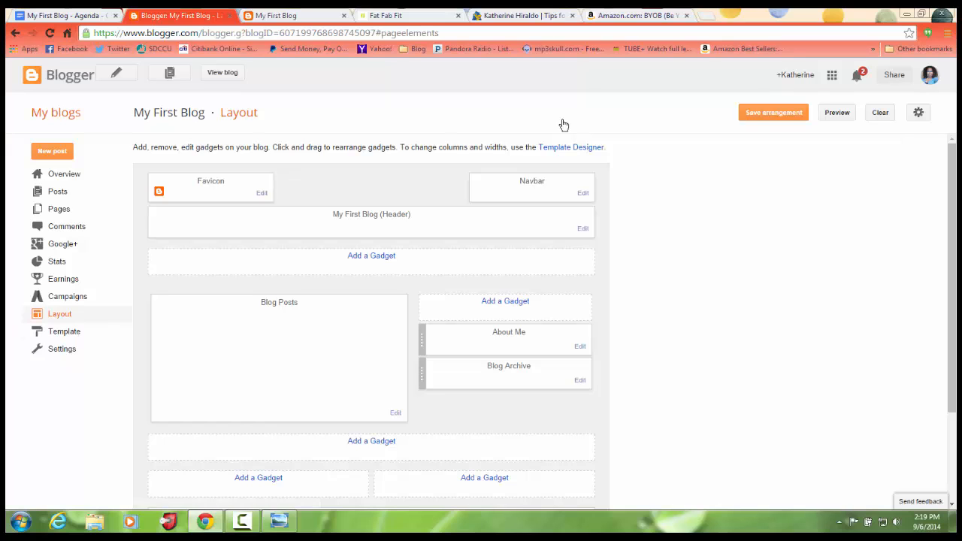
left_click(64, 331)
key("Return")
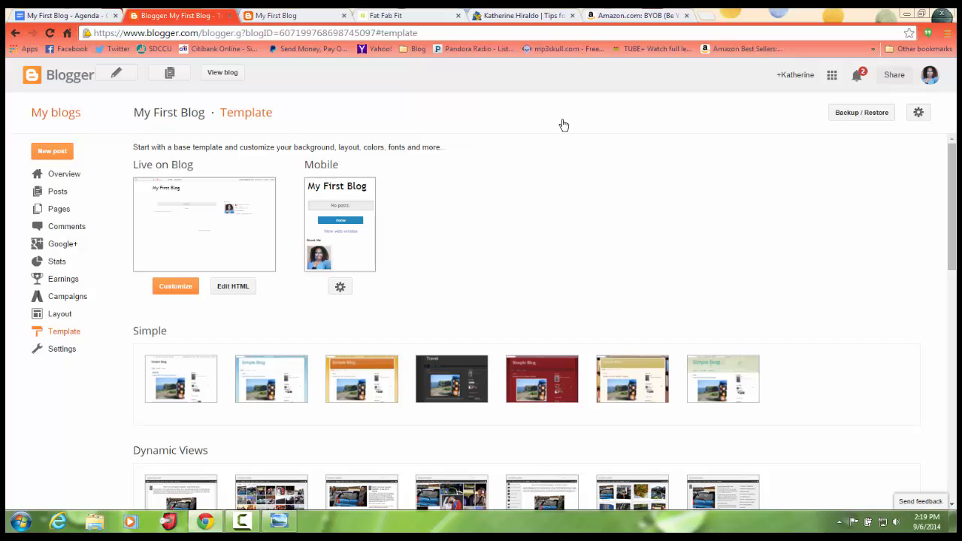
Look through the available template families from Simple to Travel for a suitable blog design.
scroll(563, 125, "down", 1)
scroll(563, 124, "up", 1)
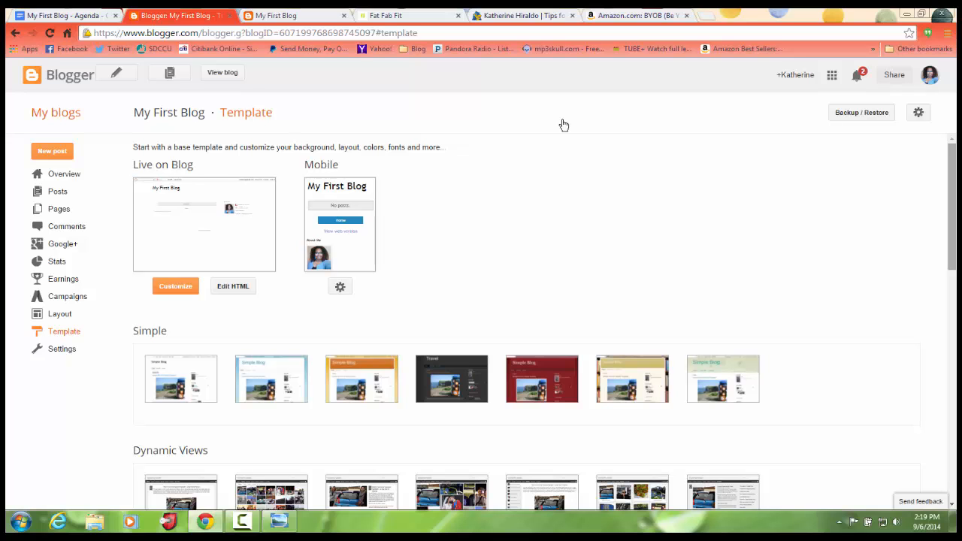
scroll(564, 125, "down", 1)
scroll(563, 124, "down", 2)
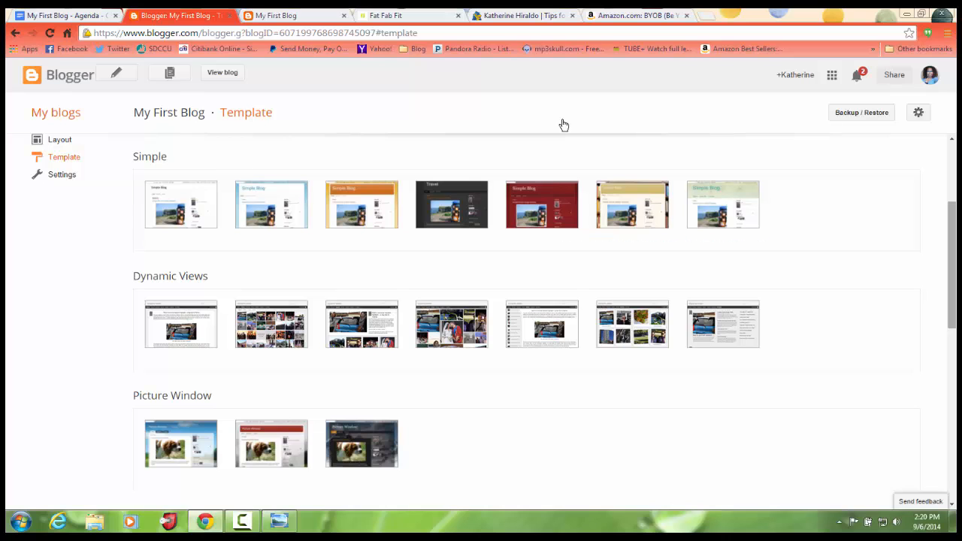
scroll(563, 125, "down", 2)
scroll(564, 125, "up", 3)
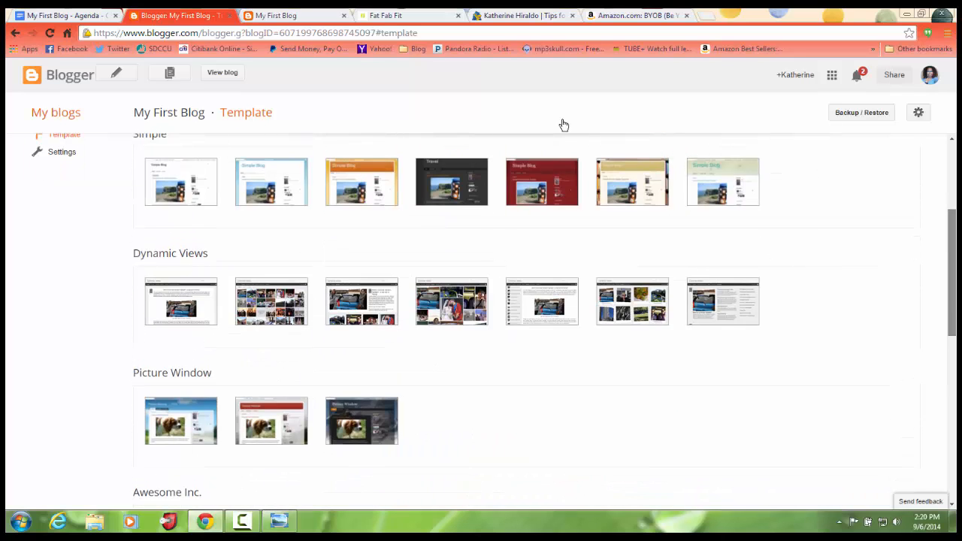
scroll(564, 125, "down", 5)
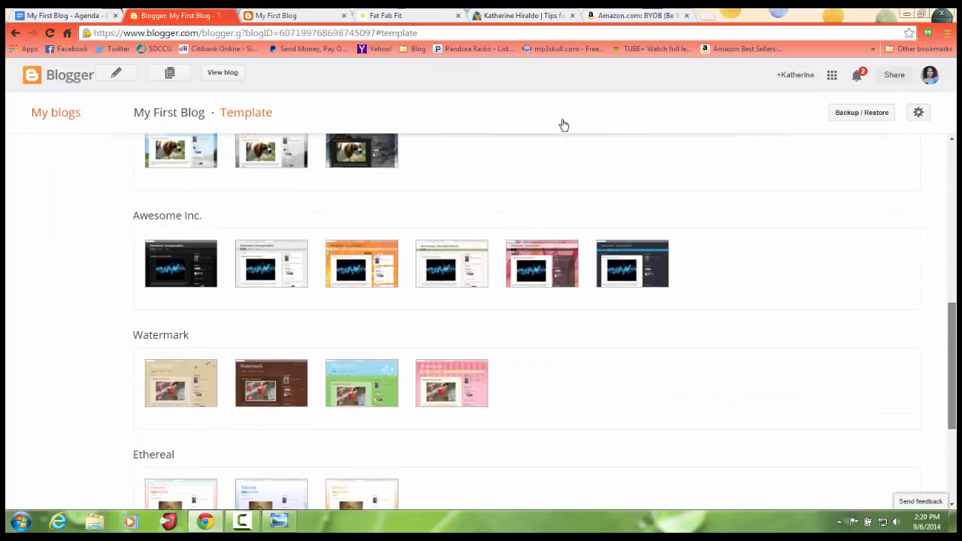
scroll(563, 125, "up", 1)
scroll(564, 125, "down", 2)
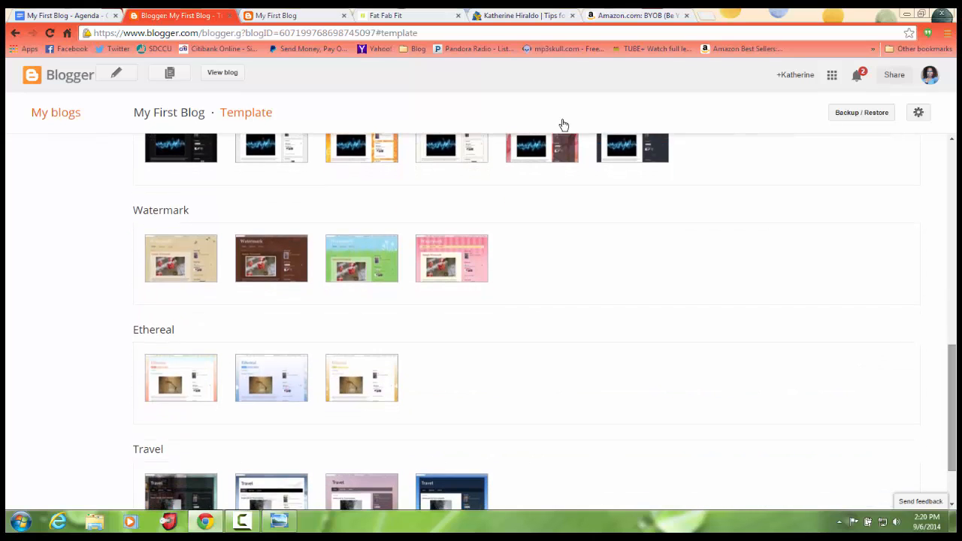
scroll(564, 125, "down", 1)
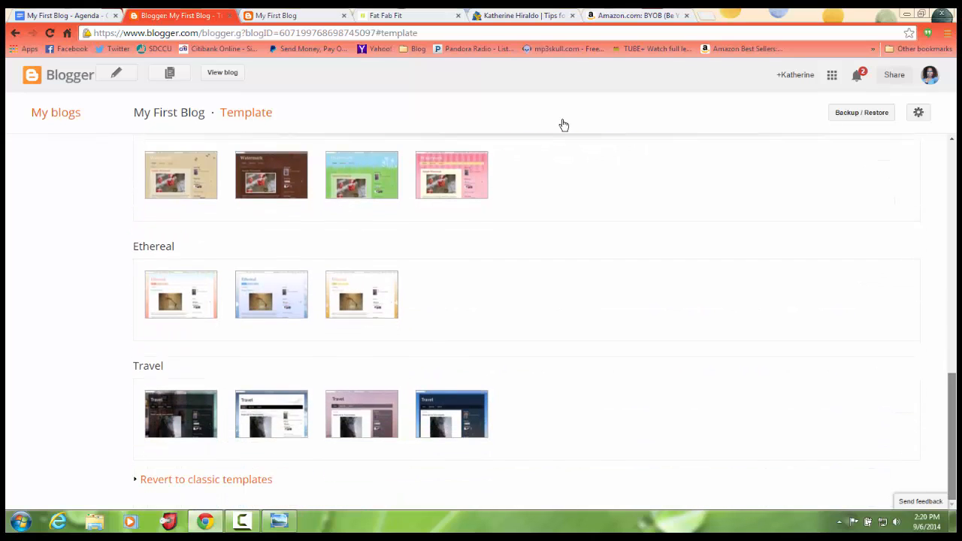
scroll(564, 125, "up", 2)
scroll(563, 124, "up", 1)
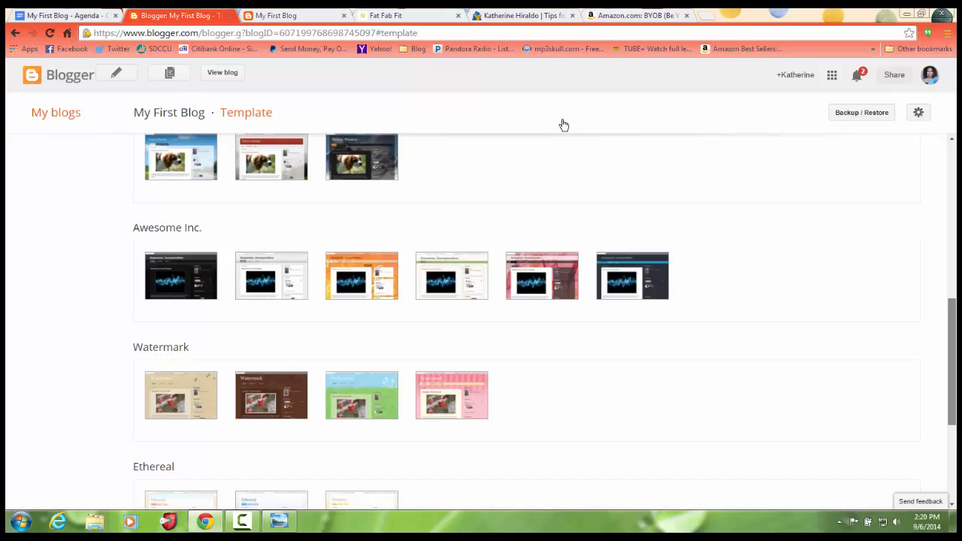
scroll(564, 125, "up", 1)
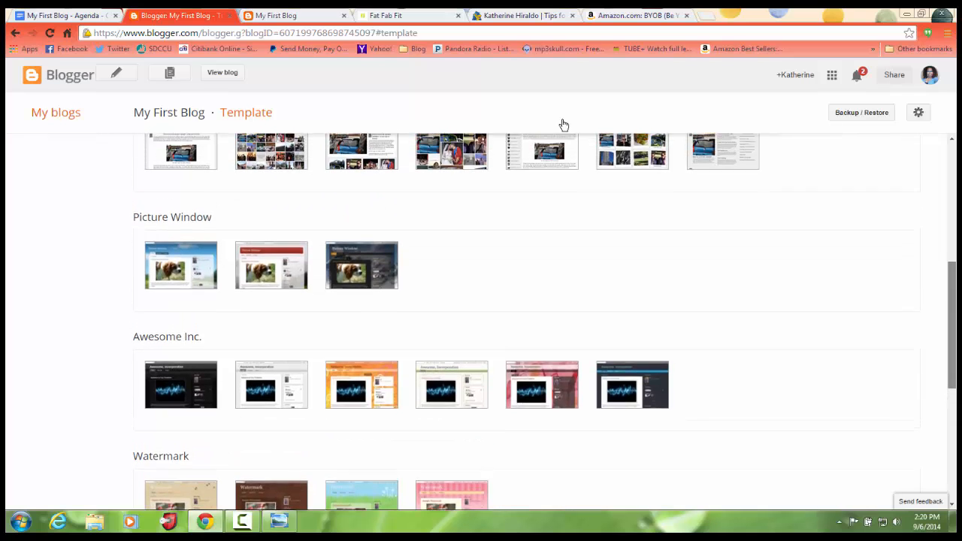
scroll(564, 124, "up", 2)
scroll(564, 125, "down", 2)
scroll(563, 124, "up", 3)
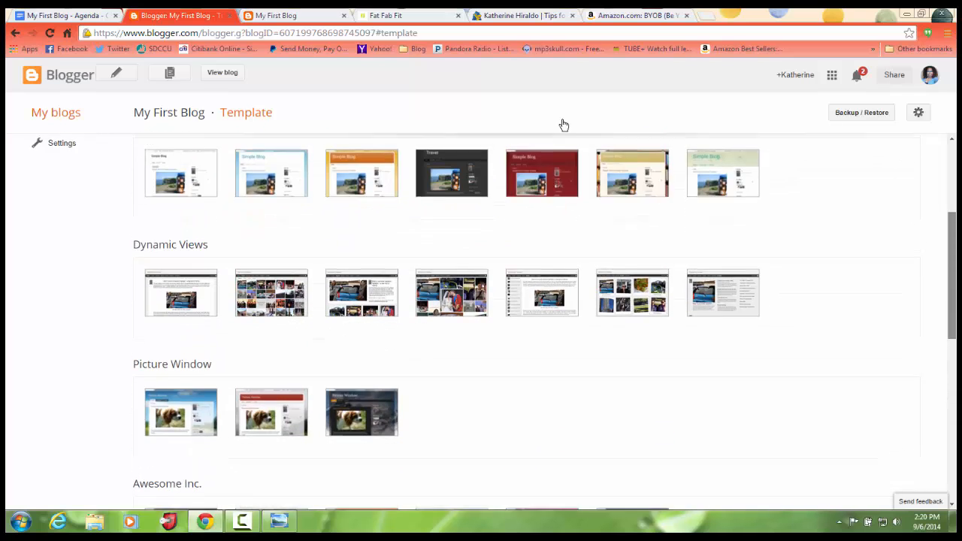
scroll(563, 124, "down", 3)
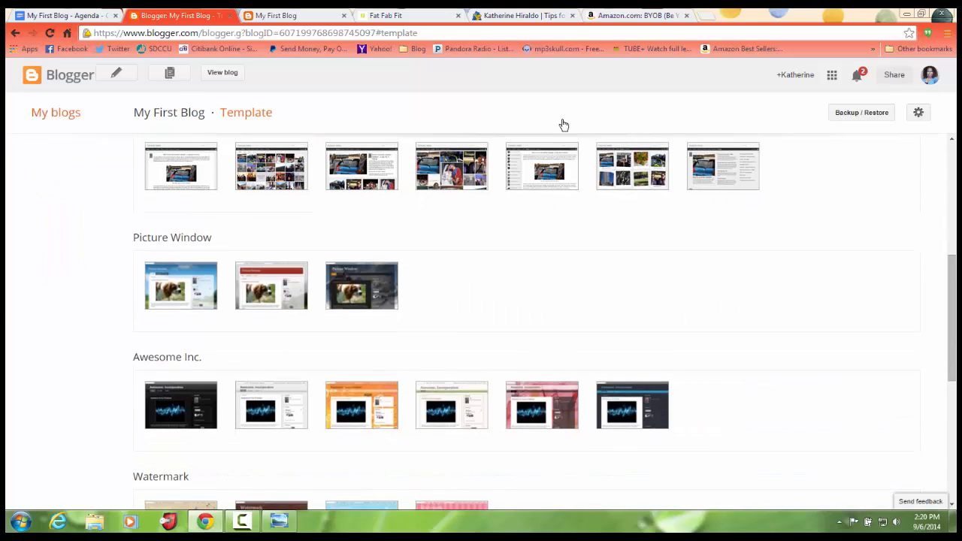
Preview the blue-sky Picture Window template on the blog and close the preview.
mouse_move(255, 316)
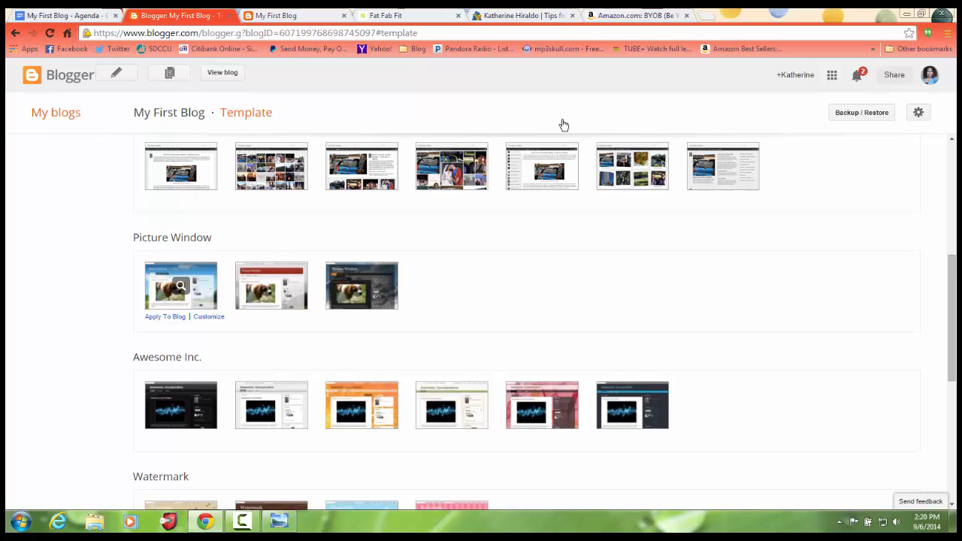
left_click(180, 285)
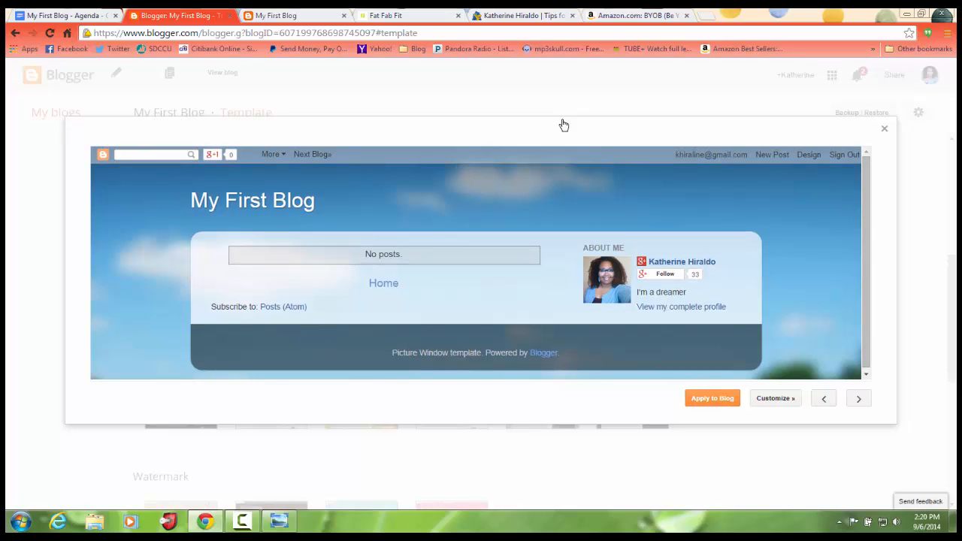
key("Escape")
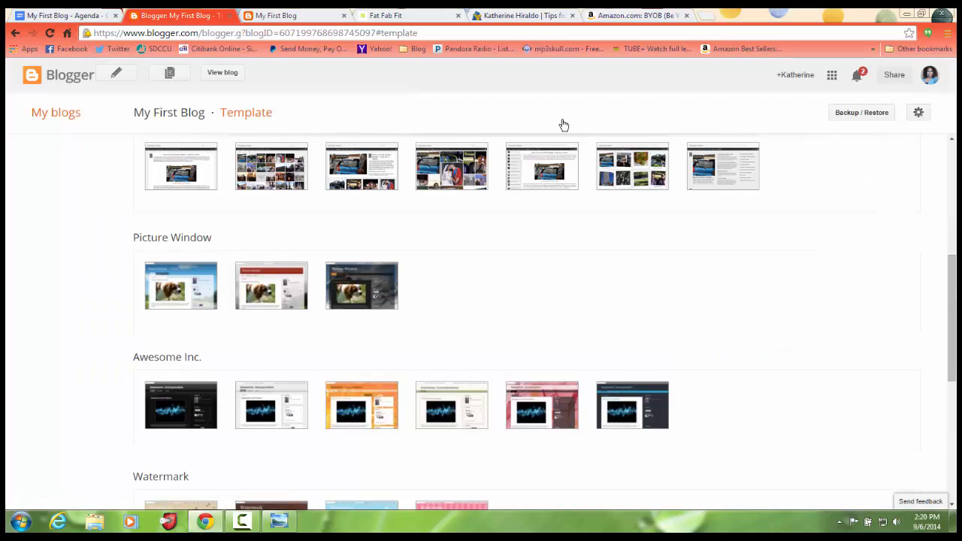
Preview the Picture Window template with the red header on the blog and close the preview.
left_click_drag(951, 318, 951, 322)
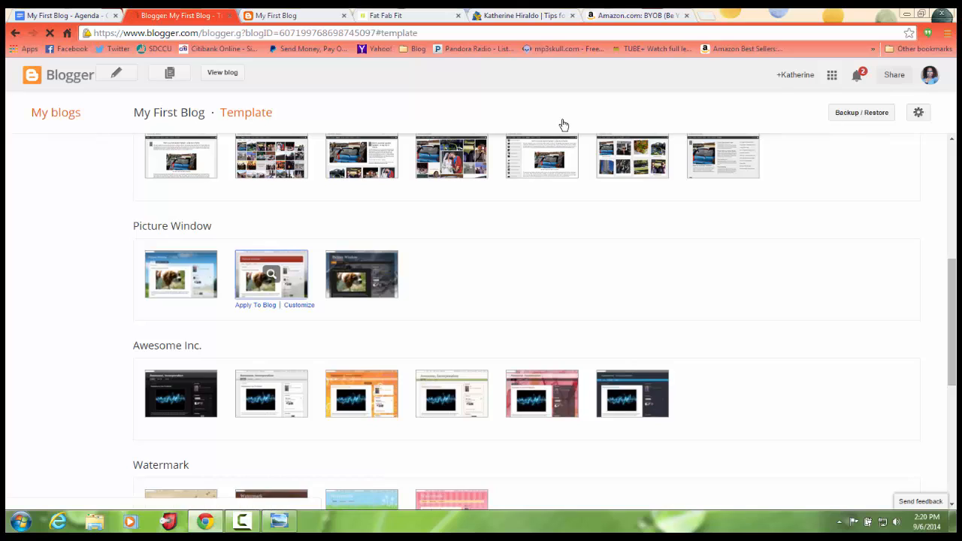
left_click(271, 273)
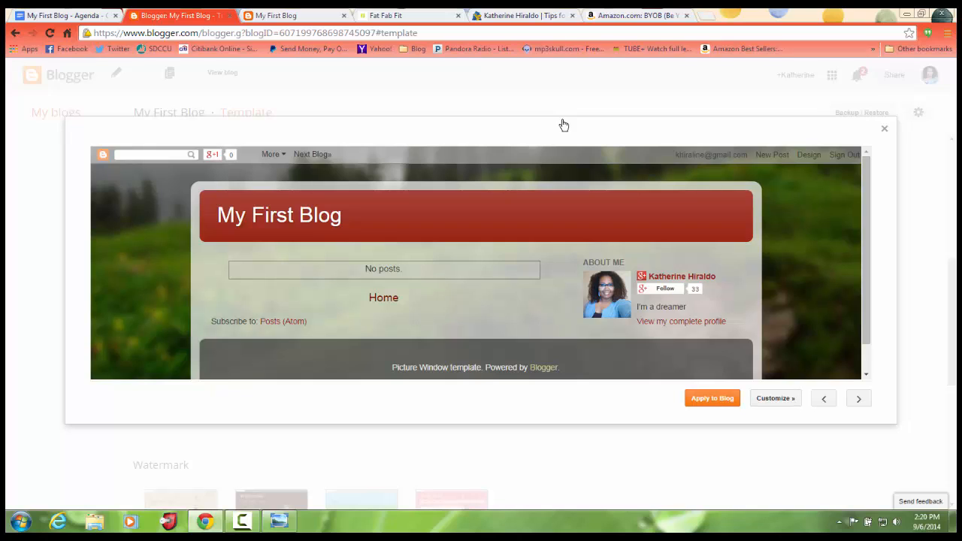
left_click(884, 129)
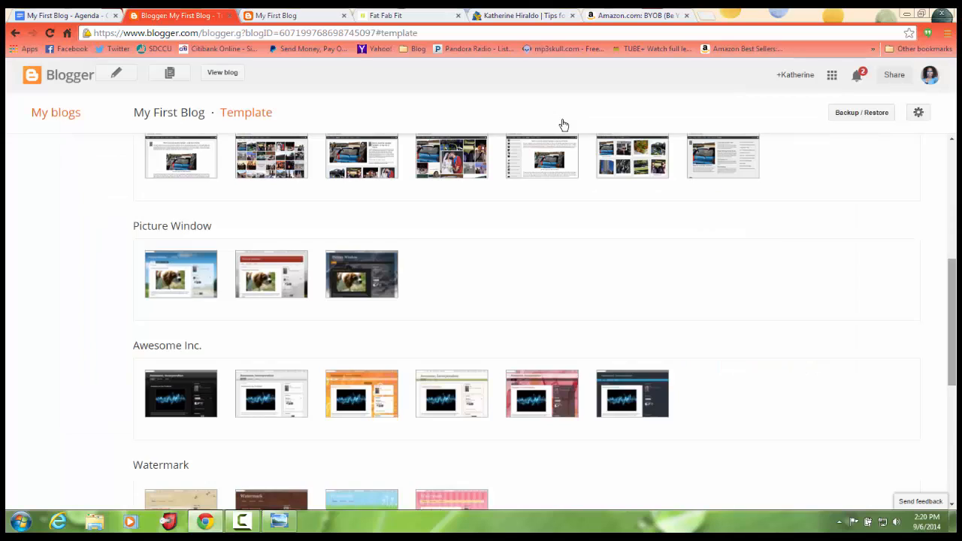
mouse_move(952, 304)
left_mouse_down()
mouse_move(952, 189)
mouse_move(952, 419)
mouse_move(952, 305)
left_mouse_up()
mouse_move(271, 263)
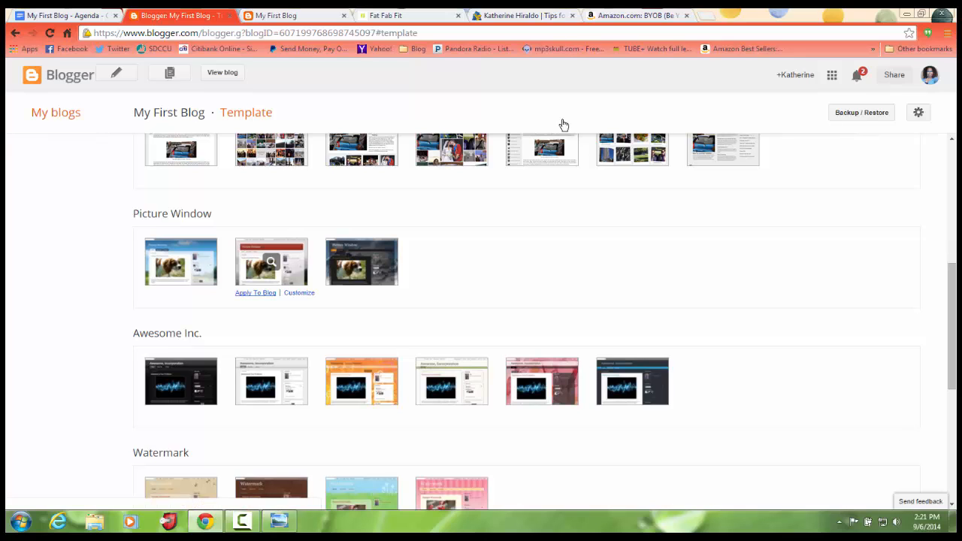
left_click(271, 261)
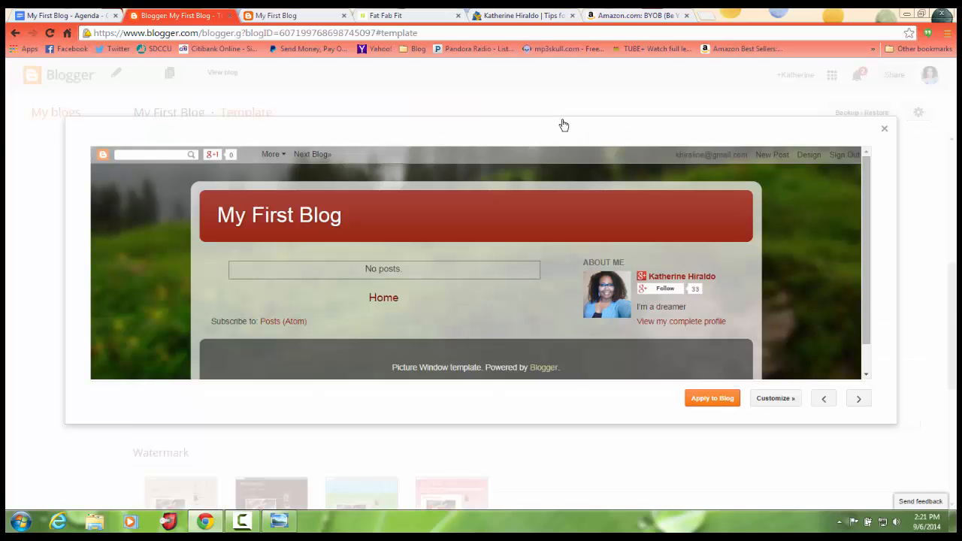
left_click(884, 129)
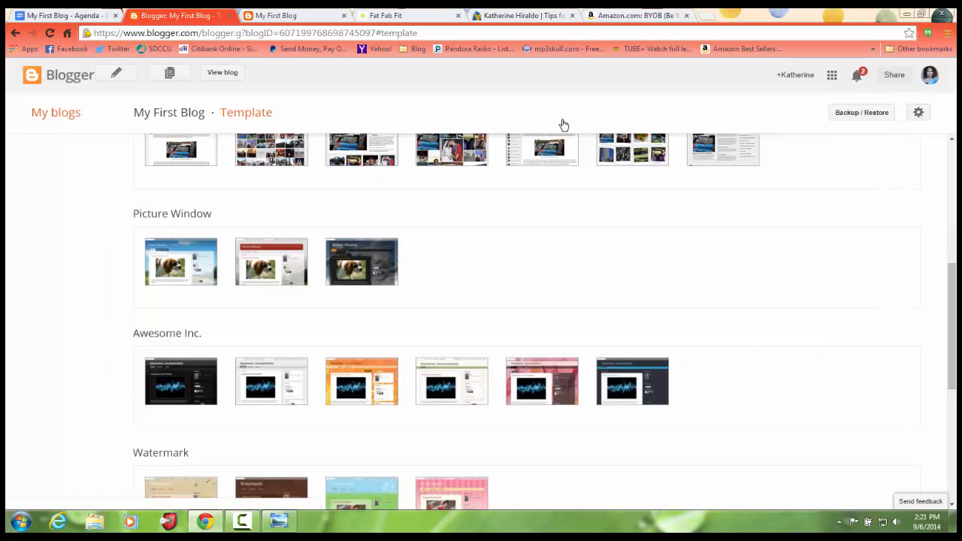
Apply the red-header Picture Window template to the blog and check its Live on Blog thumbnail.
mouse_move(271, 263)
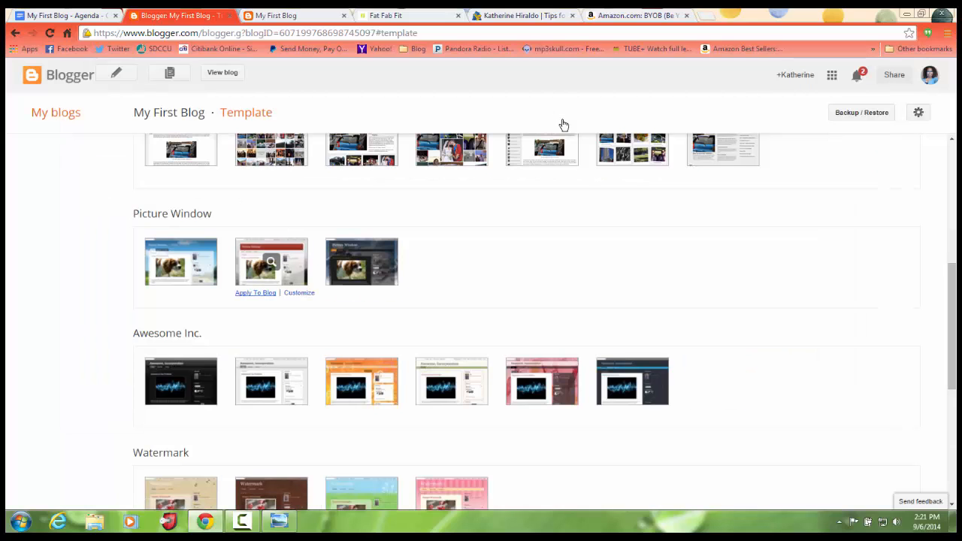
left_click(256, 293)
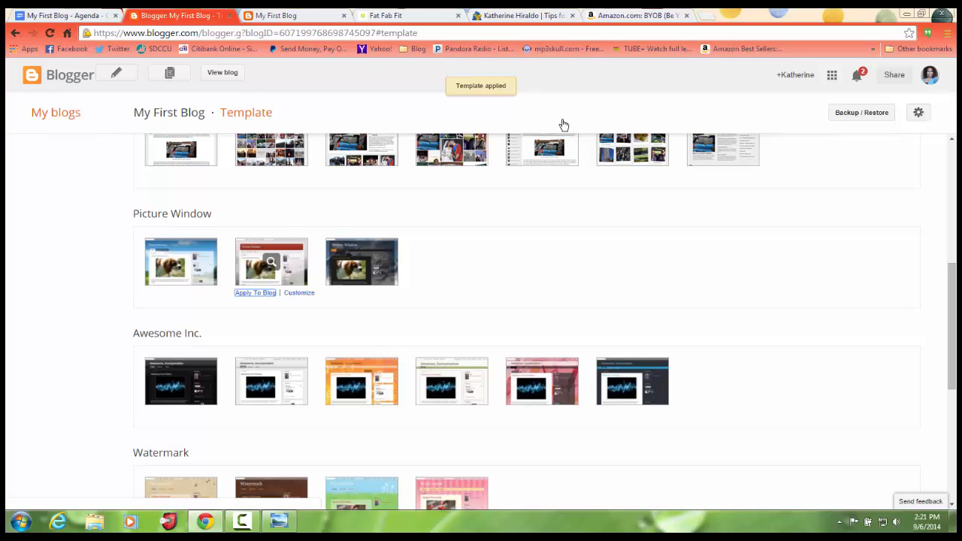
scroll(563, 124, "up", 2)
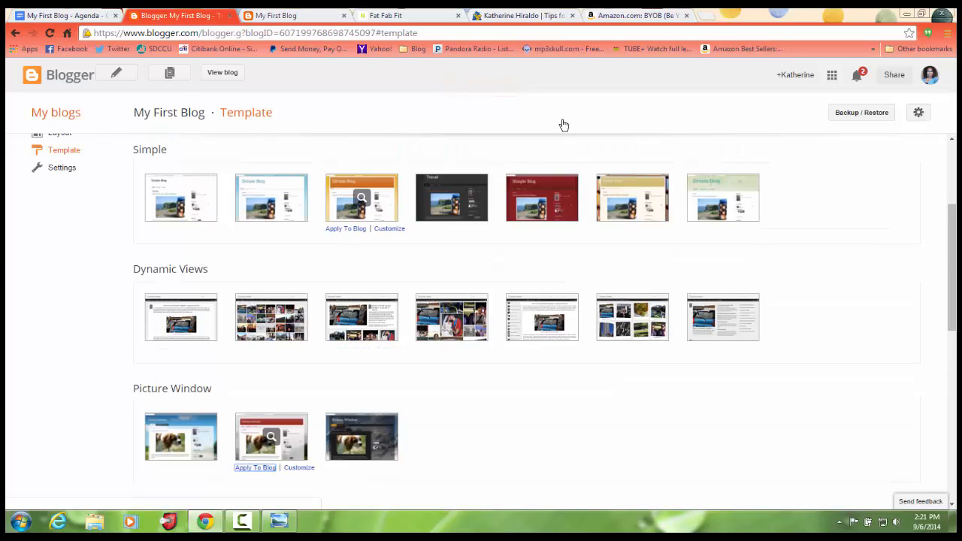
scroll(563, 124, "up", 2)
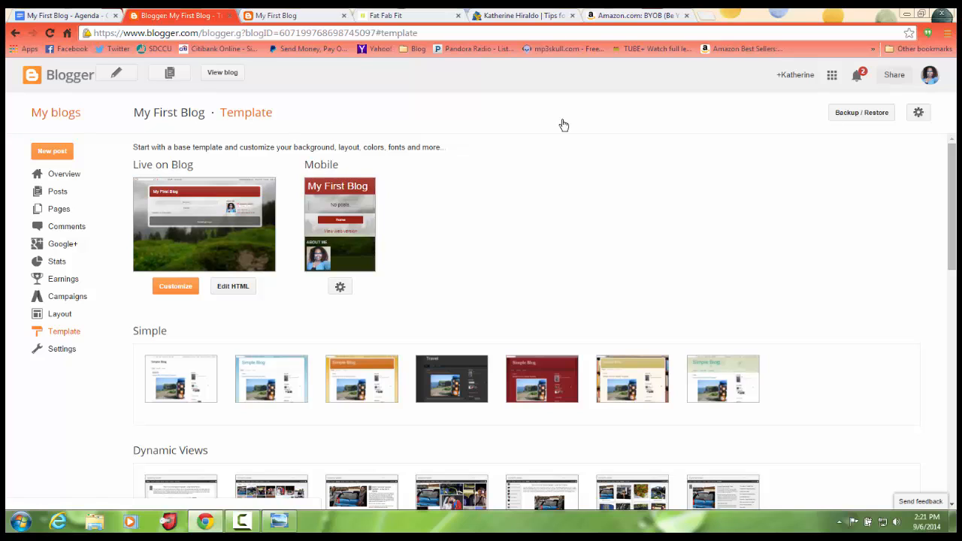
Reload the live My First Blog page to view the applied template, and return to the Template page.
key("ctrl+Tab")
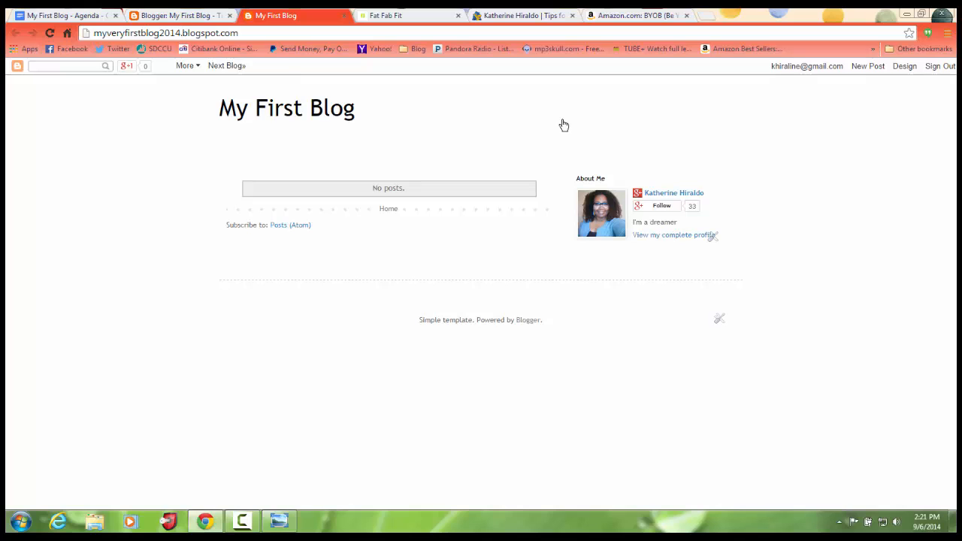
key("F5")
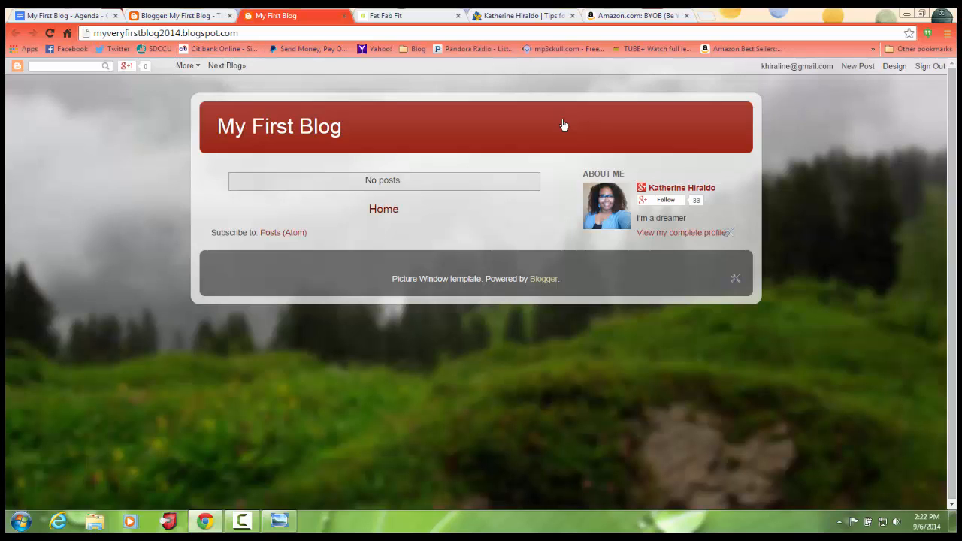
key("ctrl+Page_Up")
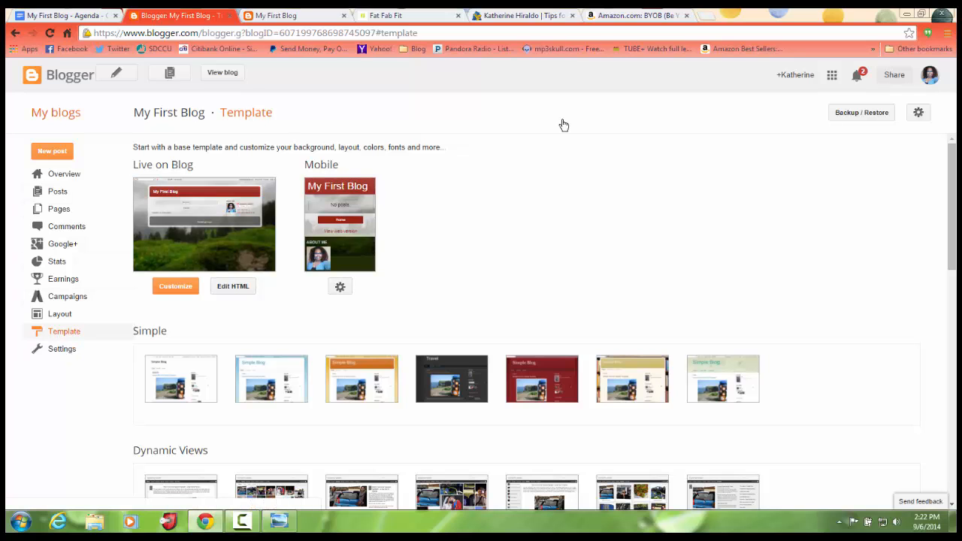
scroll(563, 124, "down", 3)
scroll(563, 124, "down", 7)
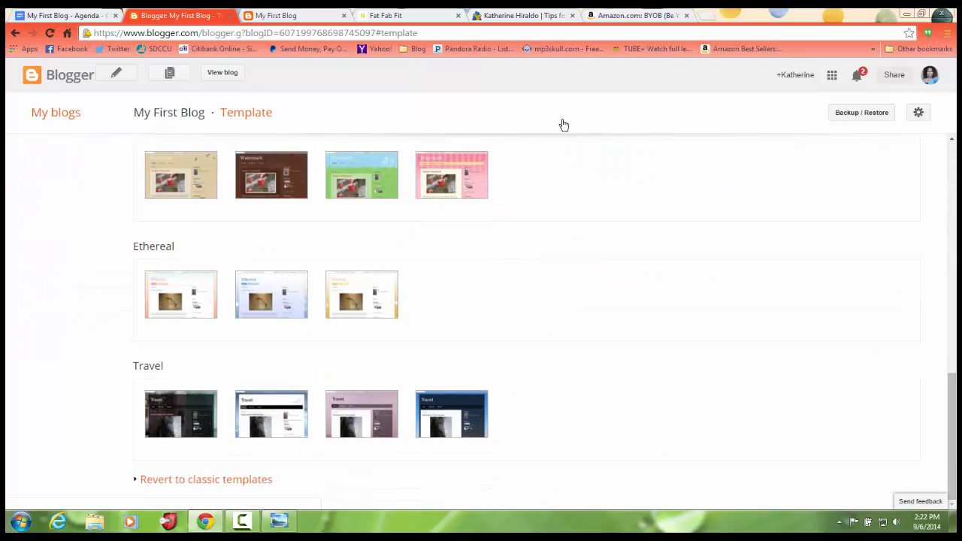
scroll(564, 124, "up", 10)
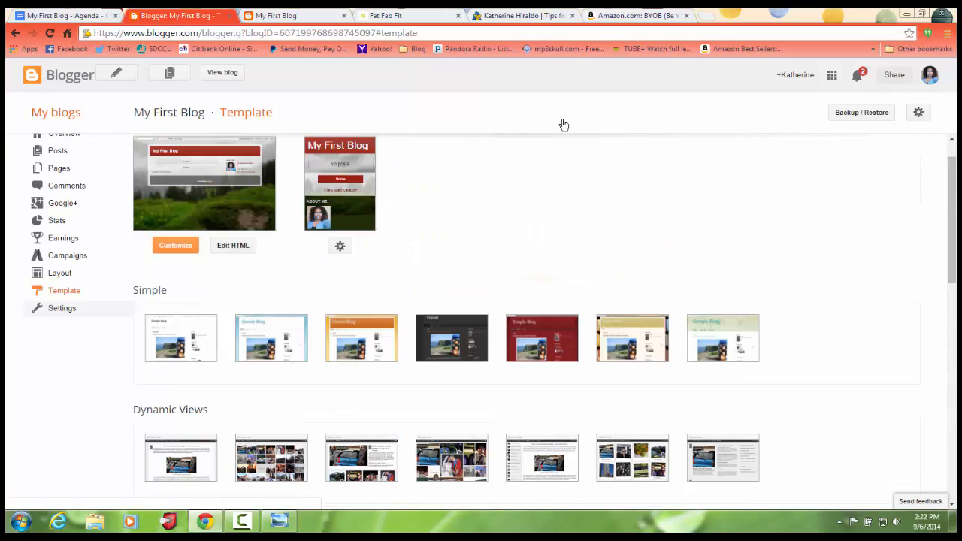
scroll(563, 124, "up", 1)
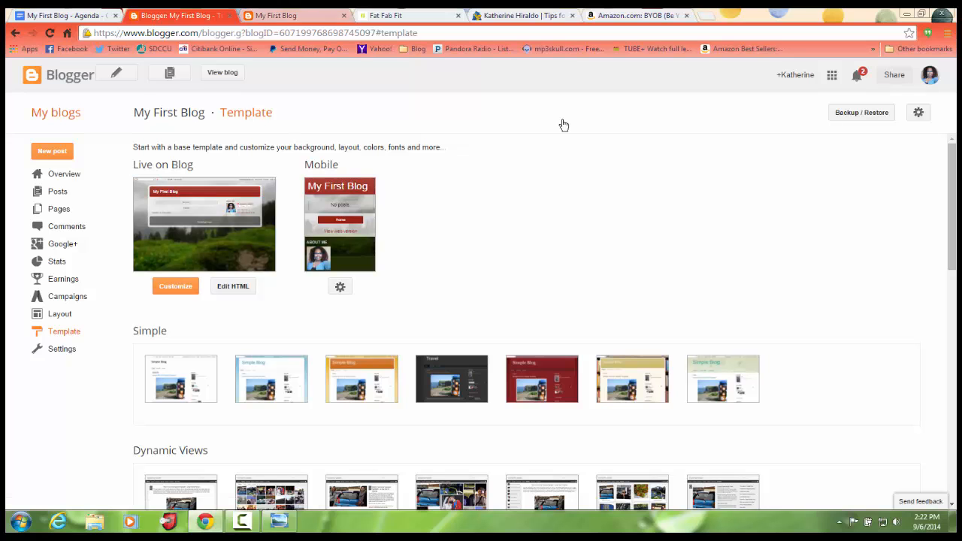
View the live My First Blog page once more, and return to the blog's template settings.
key("ctrl+Tab")
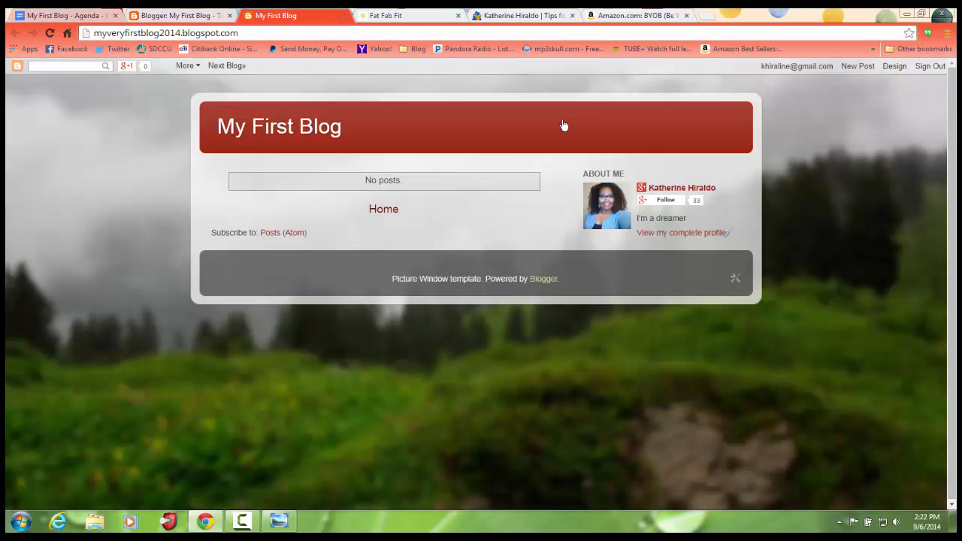
key("ctrl+shift+Tab")
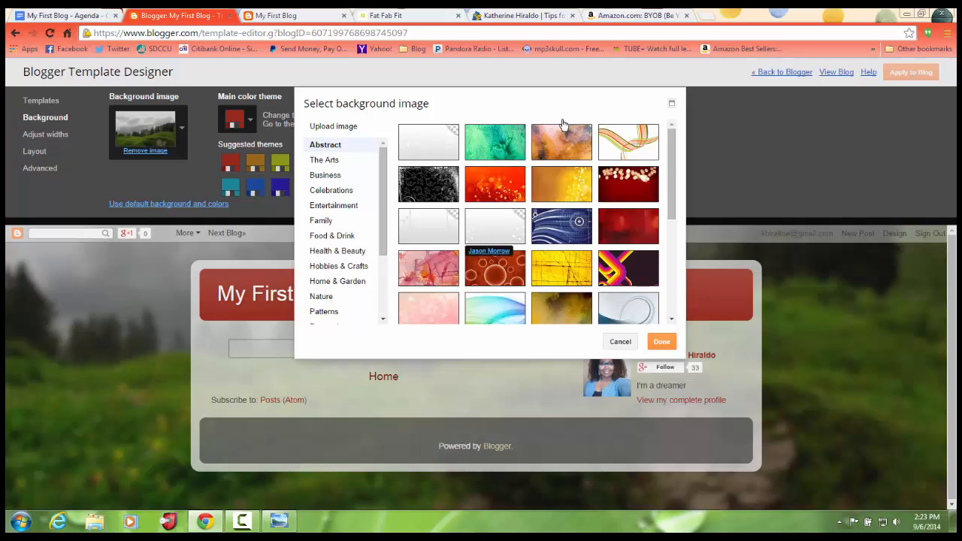
Close the background image picker, open it again, and look through the Abstract images.
left_click(620, 341)
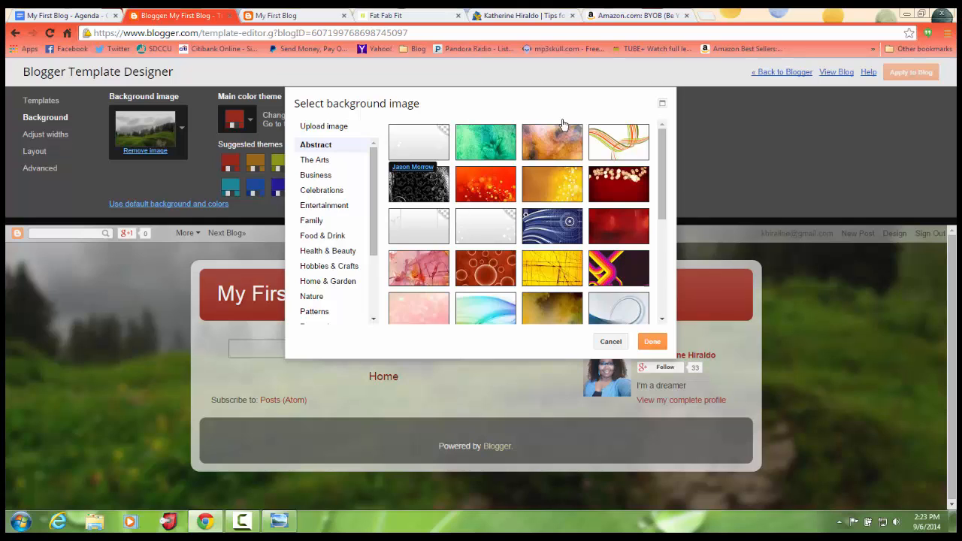
key("Escape")
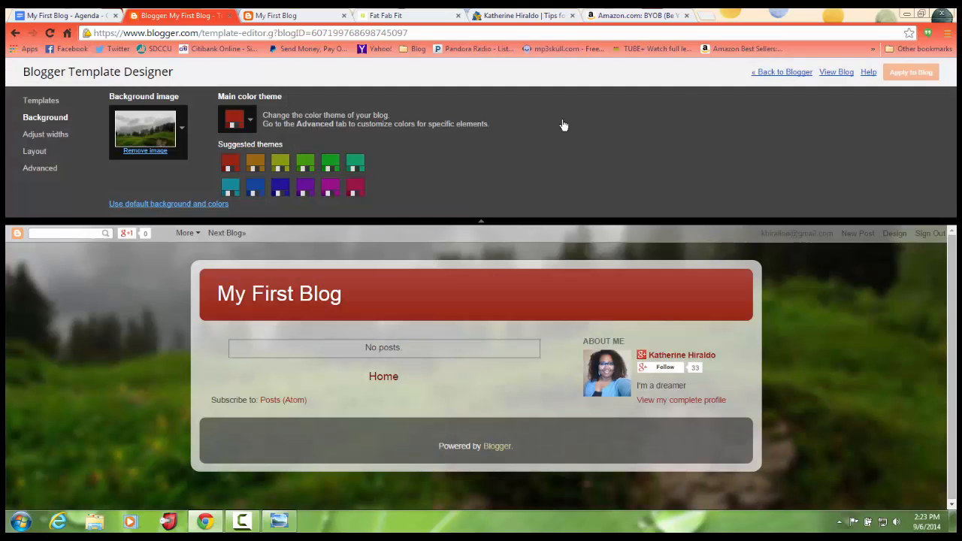
key("Return")
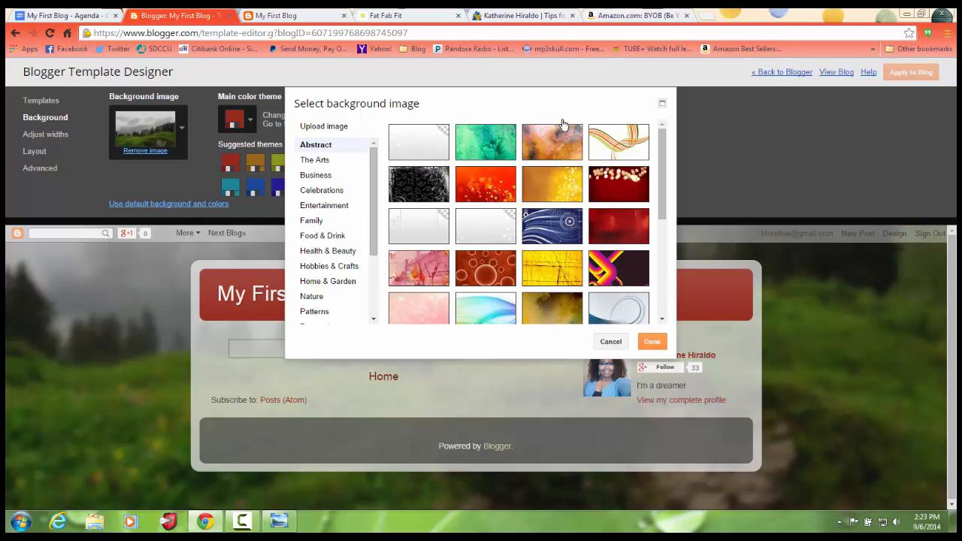
scroll(563, 124, "down", 1)
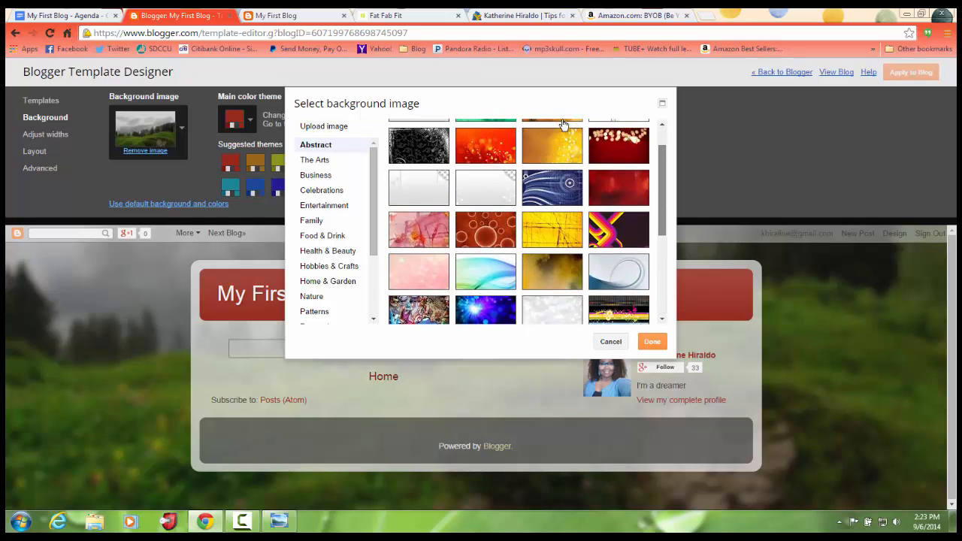
scroll(562, 123, "up", 1)
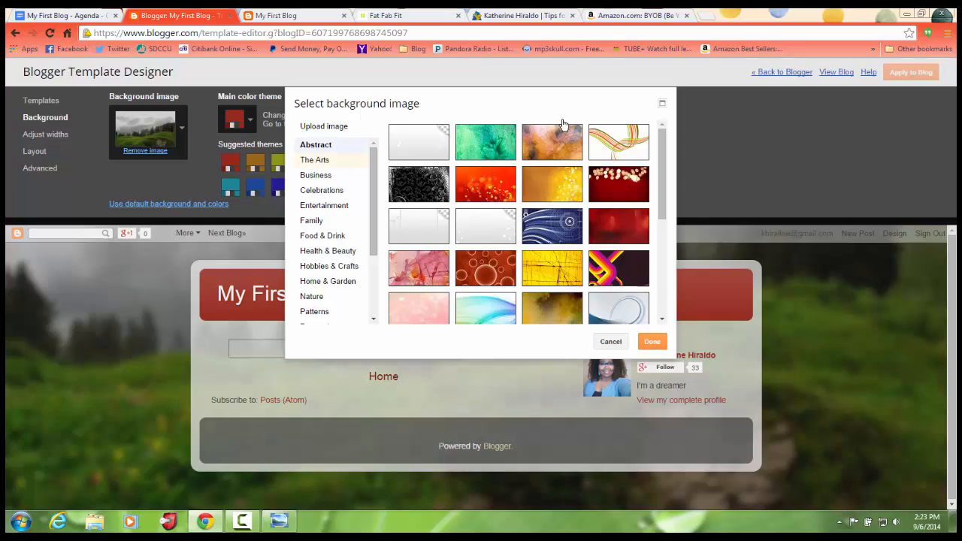
Show The Arts background images and look through the rest of the image categories.
left_click(315, 160)
mouse_move(662, 195)
left_mouse_down()
mouse_move(662, 204)
mouse_move(662, 195)
left_mouse_up()
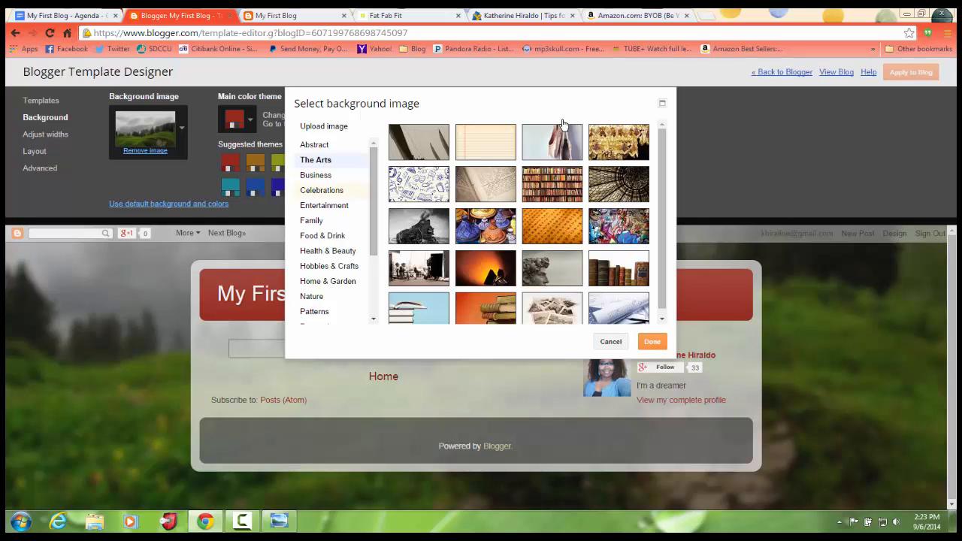
left_click_drag(374, 193, 373, 252)
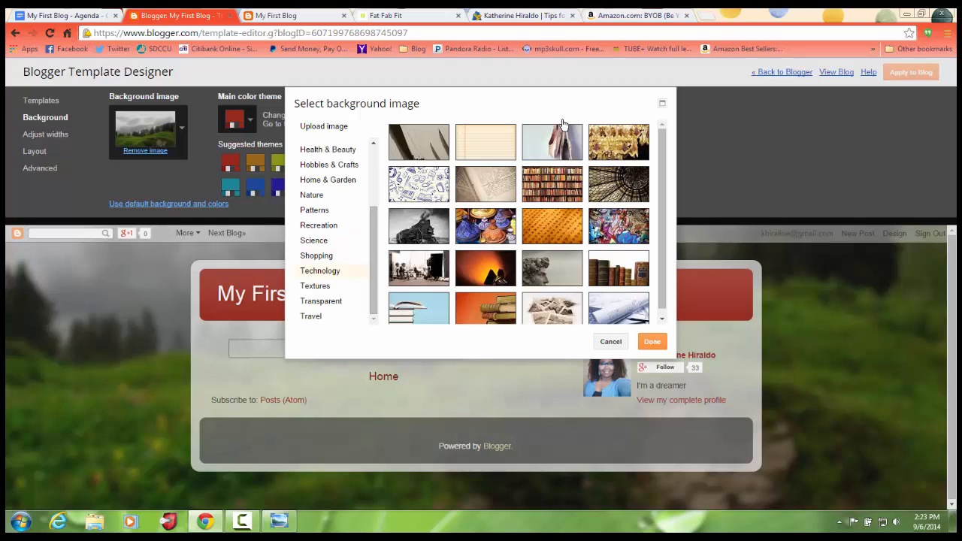
left_click_drag(374, 252, 374, 191)
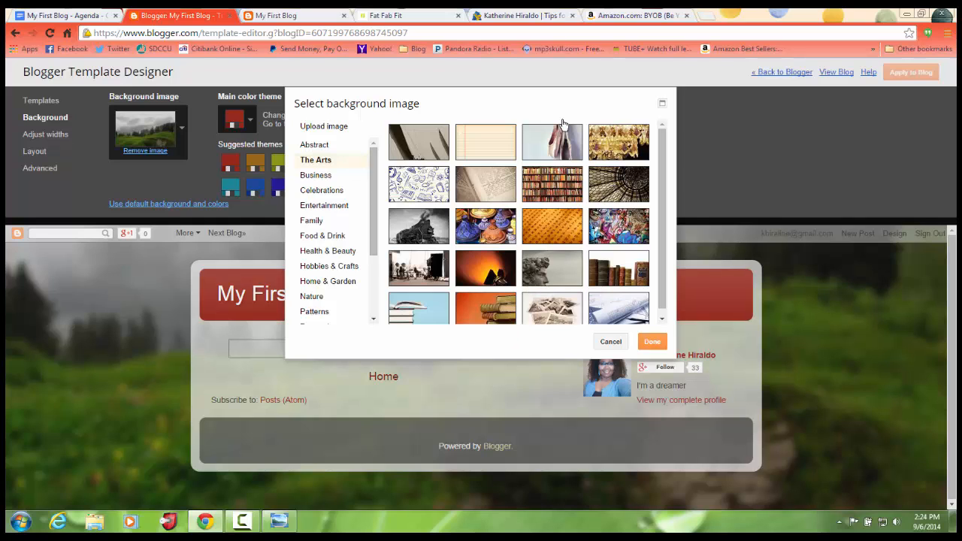
mouse_move(374, 202)
left_mouse_down()
mouse_move(373, 262)
mouse_move(373, 232)
left_mouse_up()
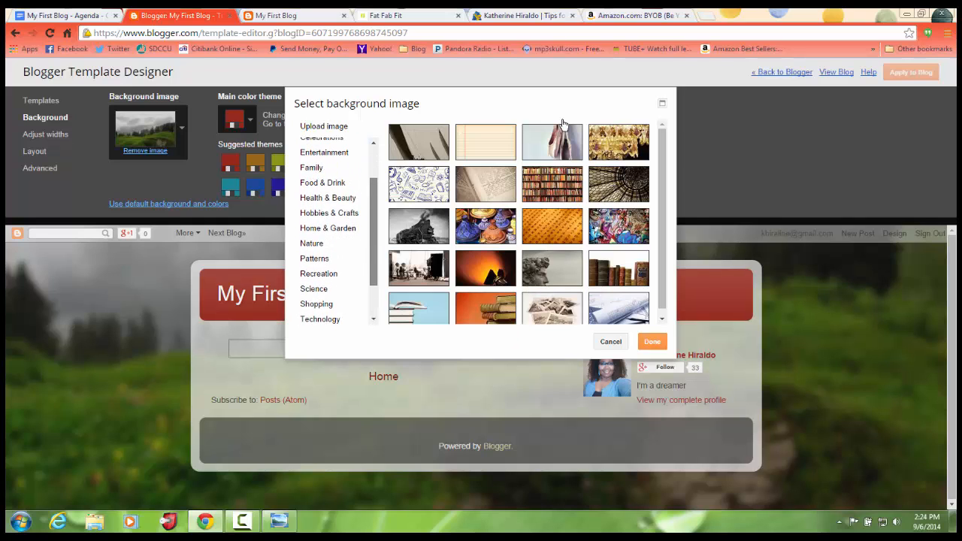
Set the blog's background to the sliced red tomatoes image from Food & Drink, after trying the mixed vegetables image.
left_click(323, 182)
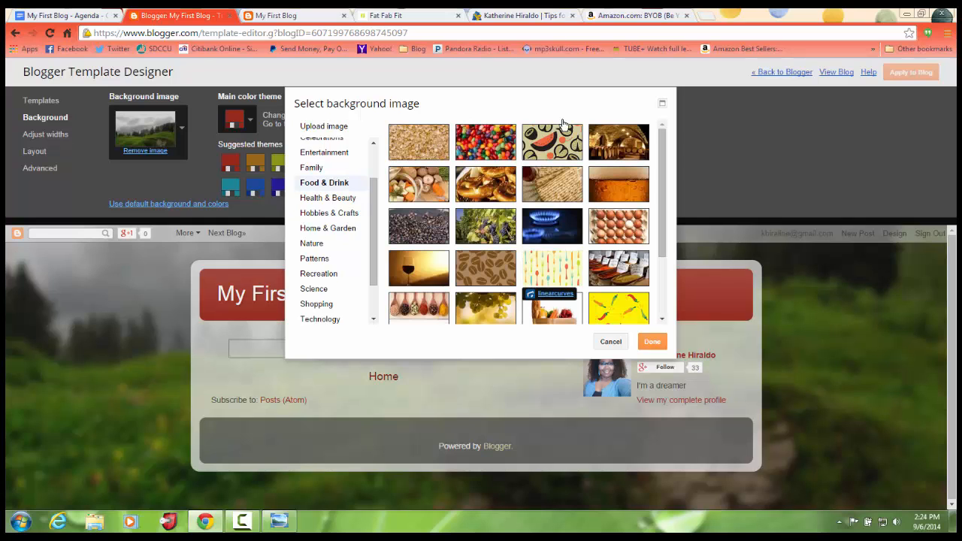
scroll(562, 124, "down", 3)
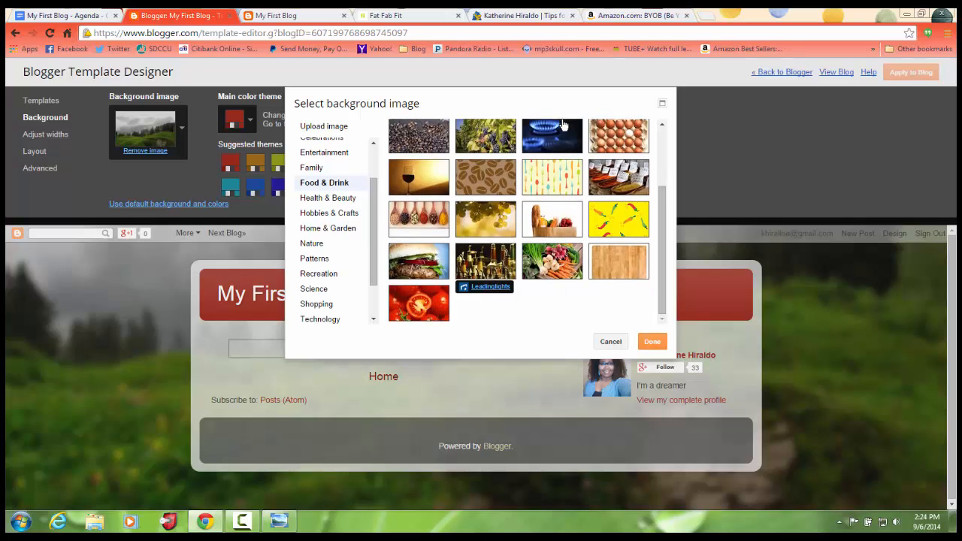
left_click(419, 303)
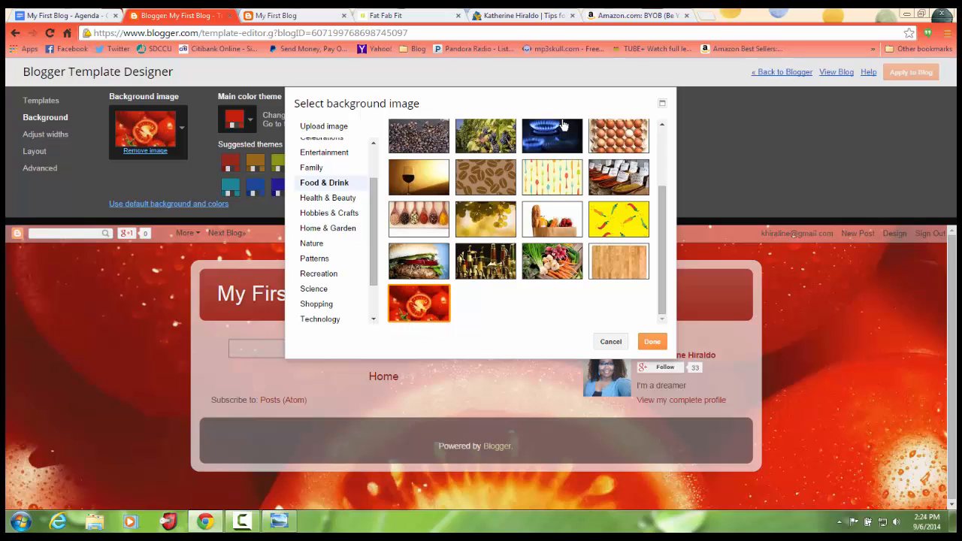
left_click(551, 260)
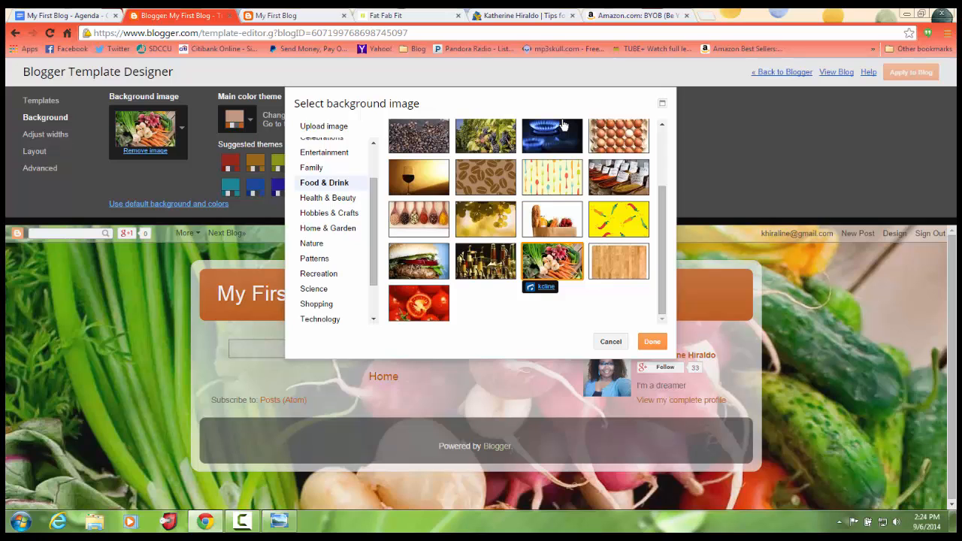
left_click(419, 302)
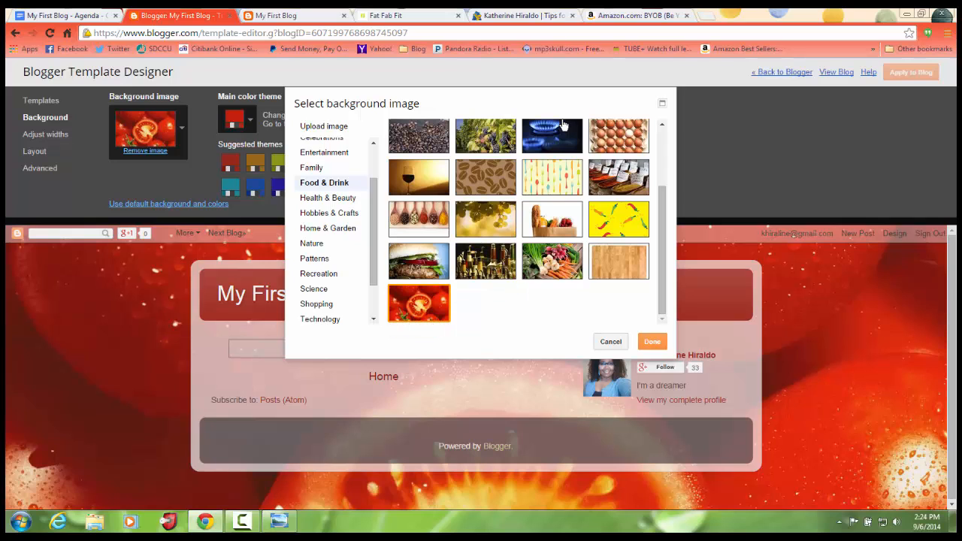
left_click(651, 341)
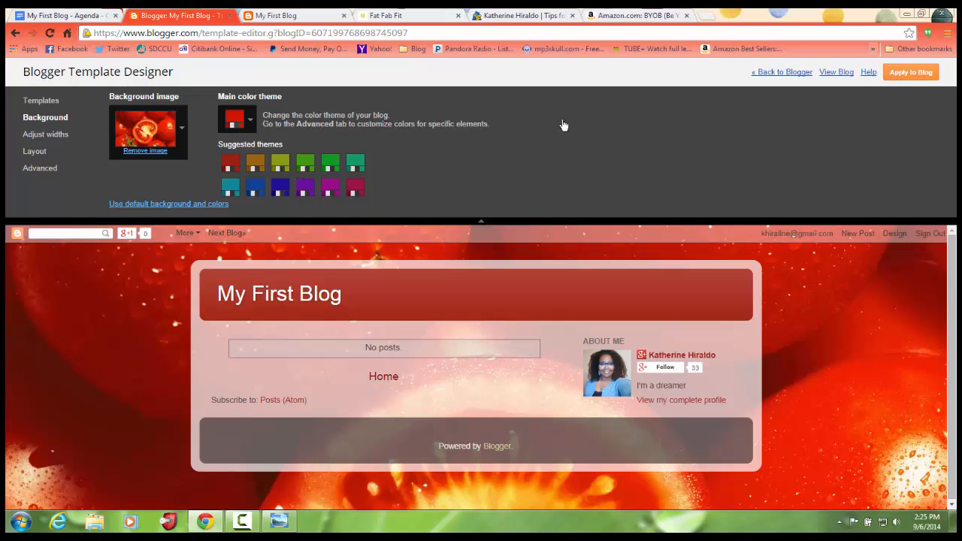
Try to leave the Template Designer for Blogger, and choose to stay on the page.
left_click(781, 72)
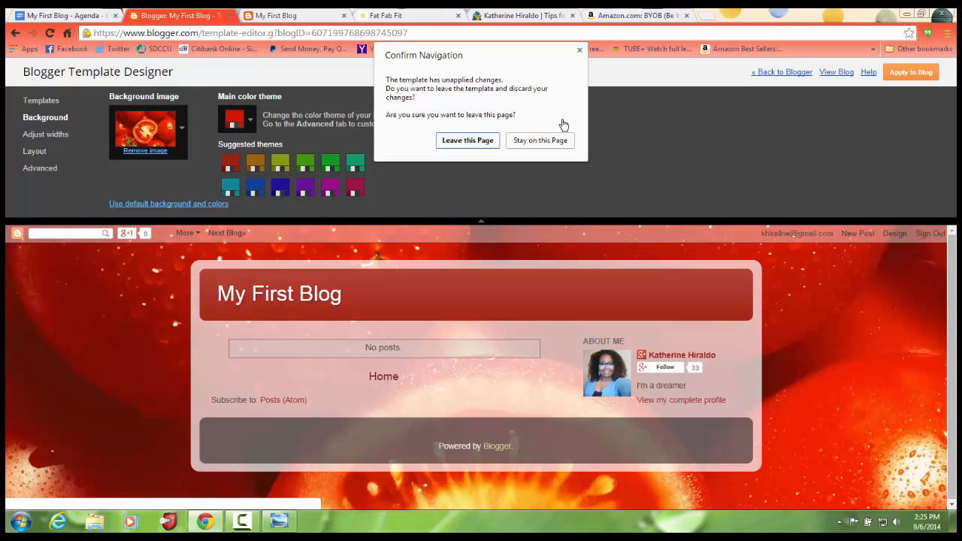
left_click(540, 140)
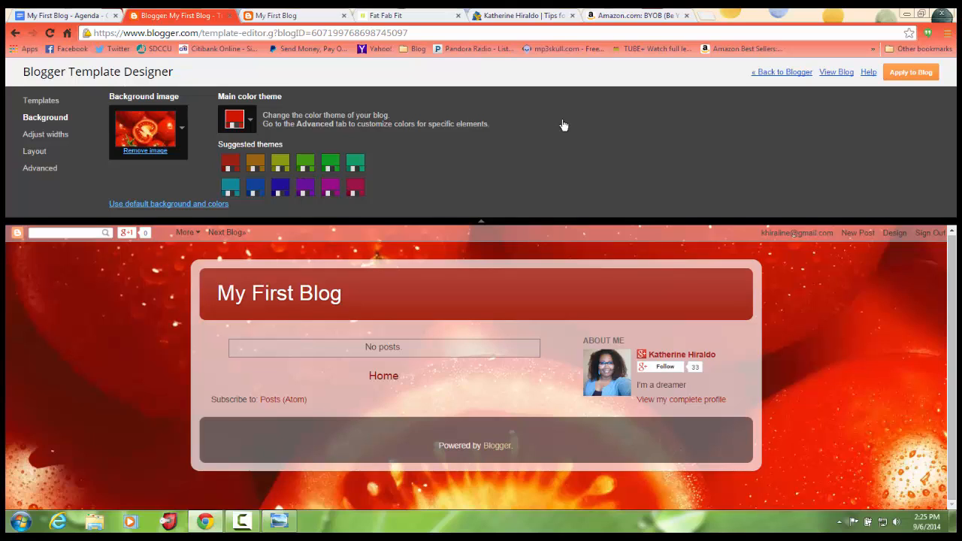
Try yellow, red, green and dark green as the main color theme, followed by the suggested crimson and green themes.
key("Return")
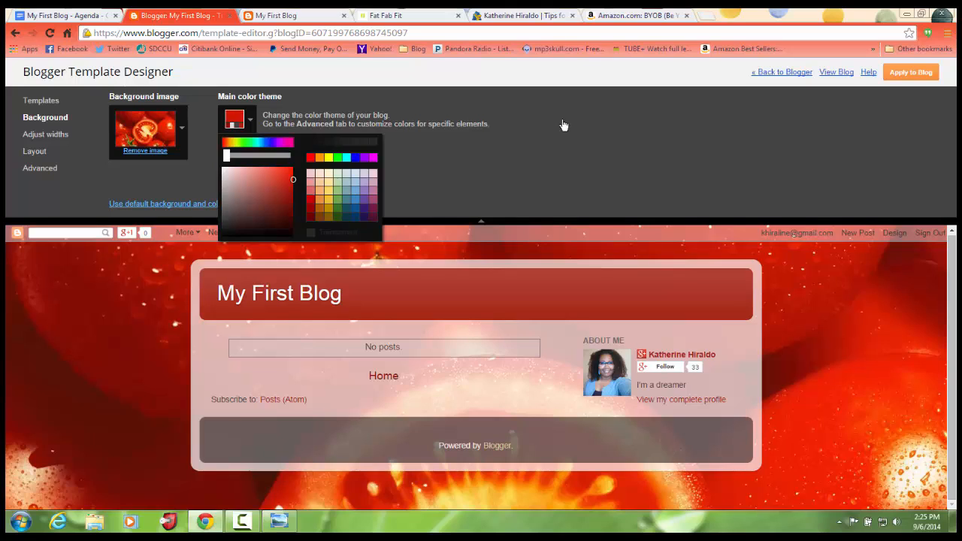
left_click(328, 158)
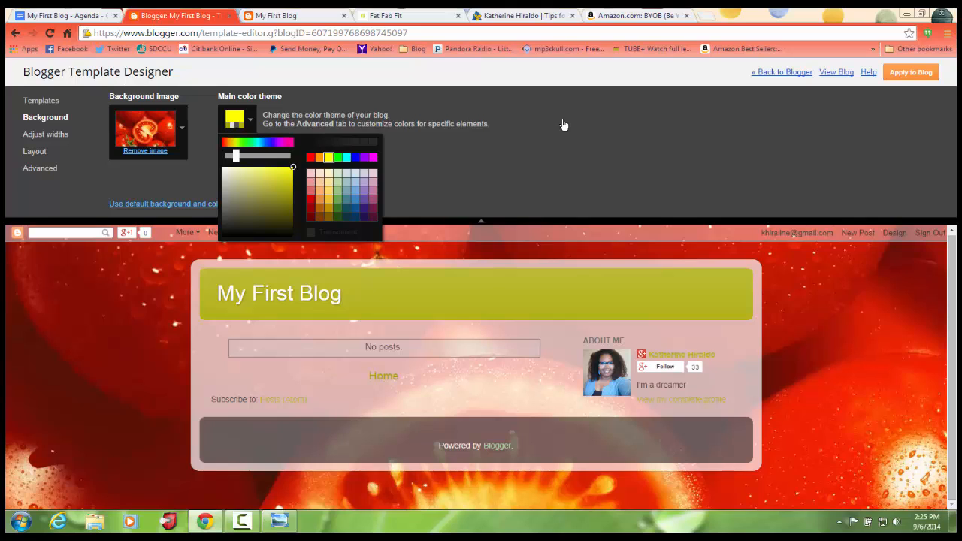
left_click(310, 200)
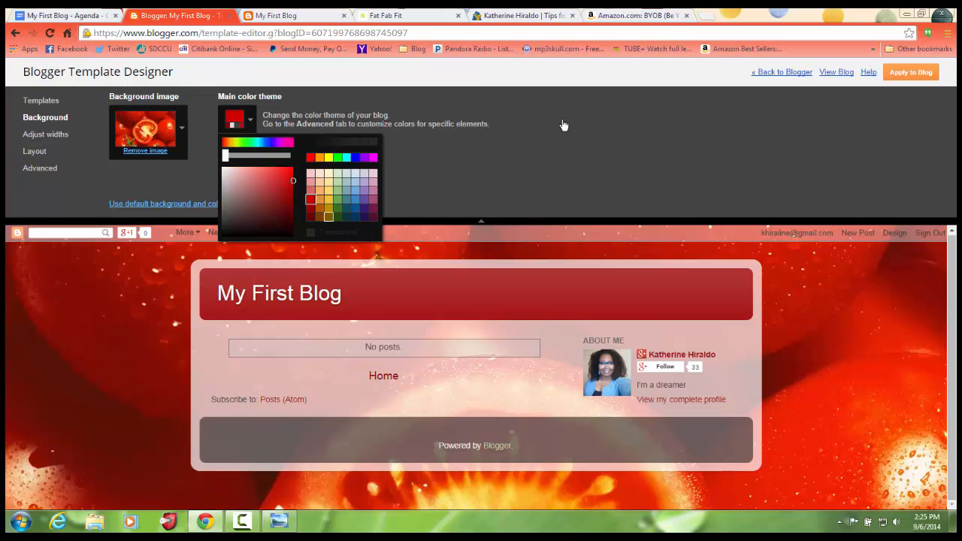
left_click(337, 208)
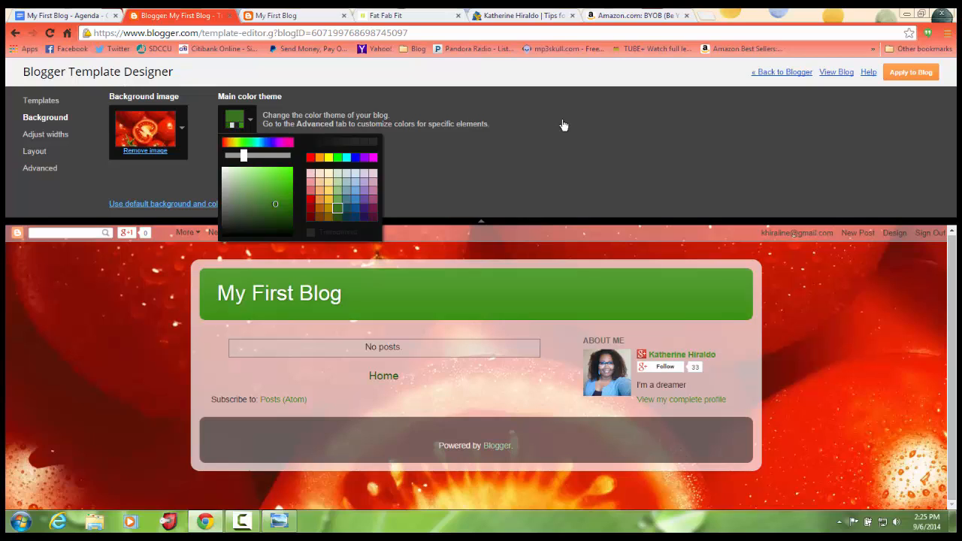
left_click(337, 217)
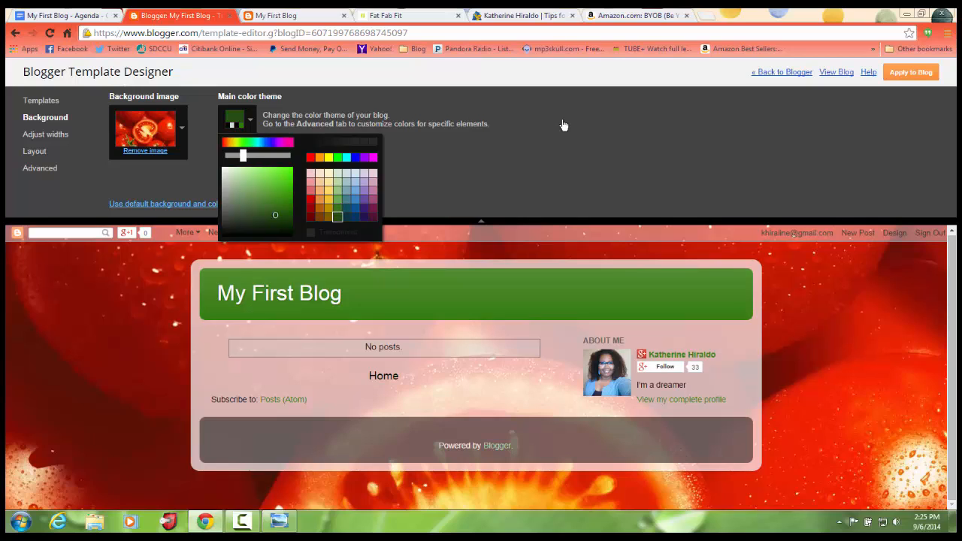
left_click(563, 125)
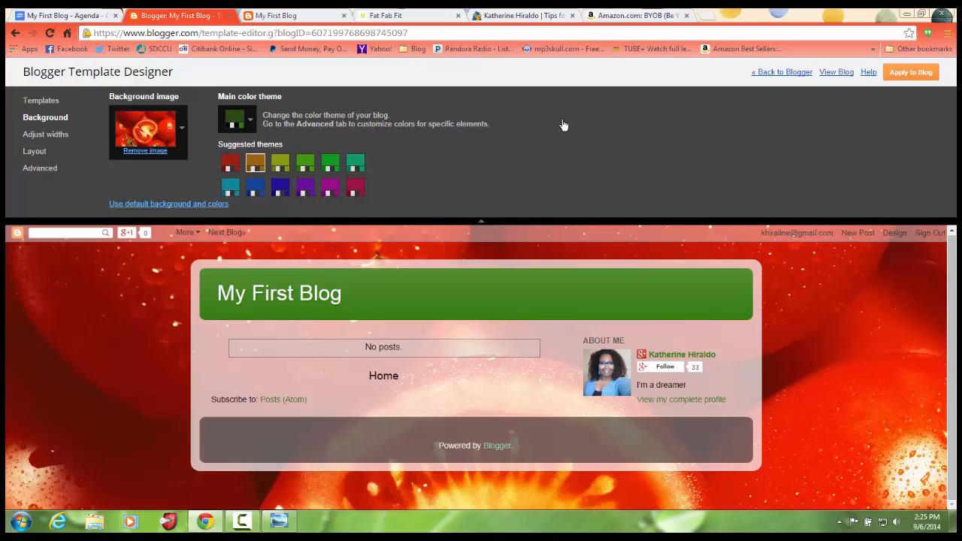
left_click(330, 187)
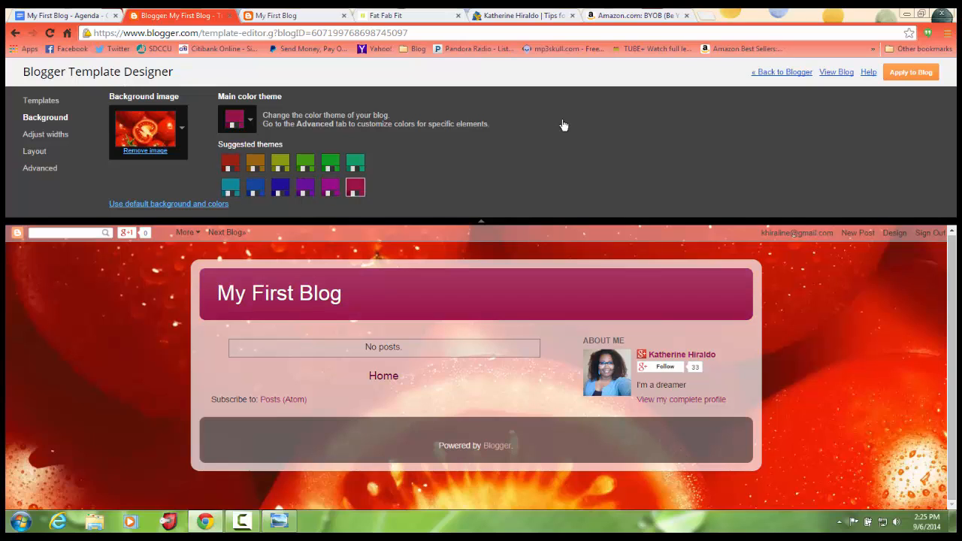
left_click(305, 163)
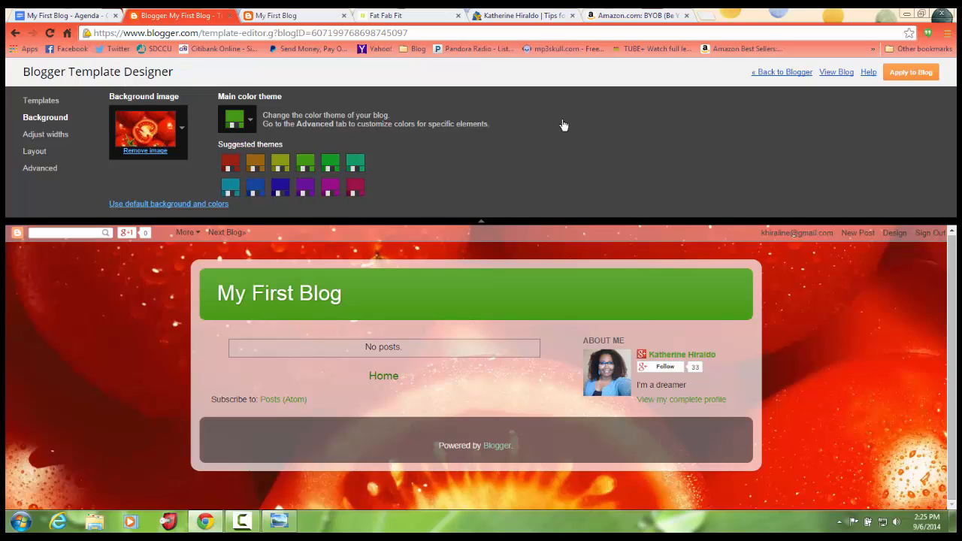
Set the blog's main color theme to the darkest green in the color palette.
left_click(235, 119)
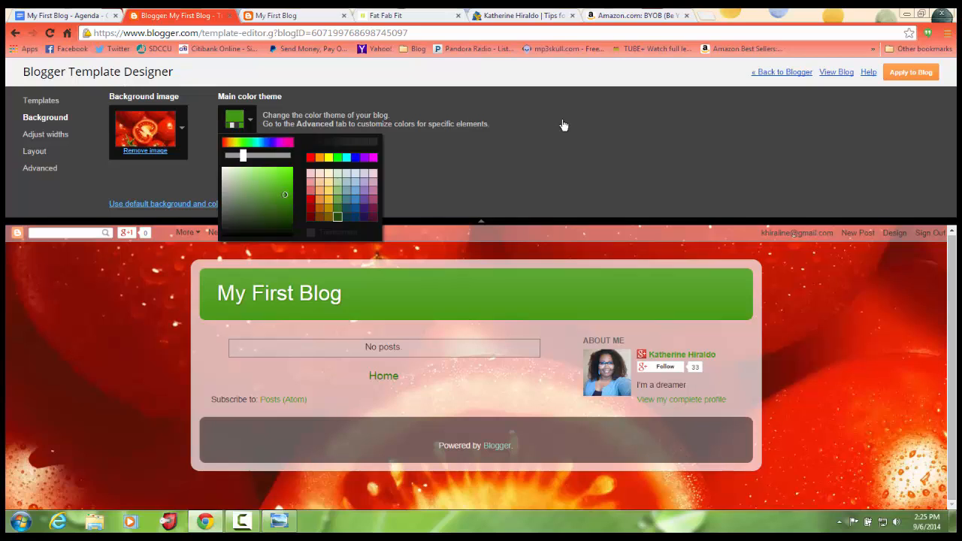
left_click(337, 218)
left_click(563, 125)
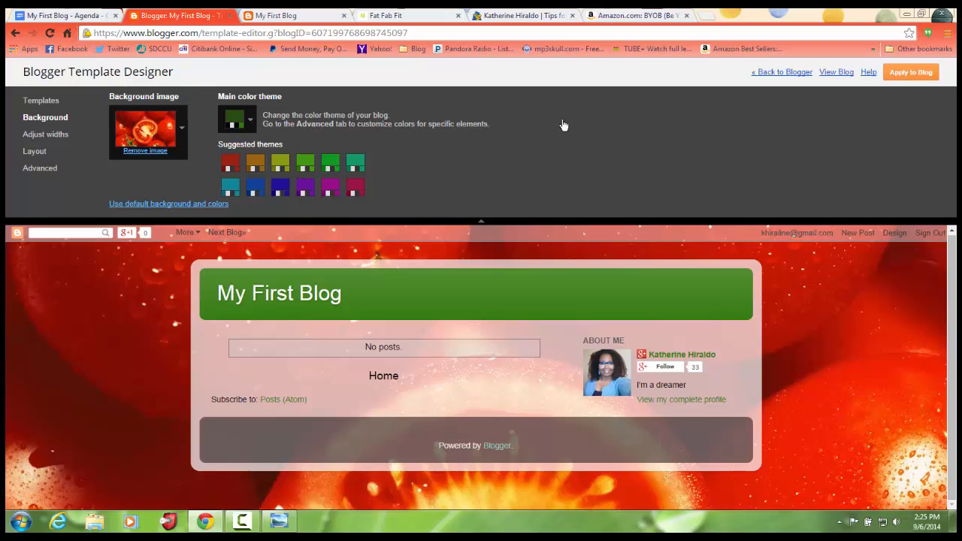
View the Adjust widths settings, and open the Layout settings of the template.
key("Down")
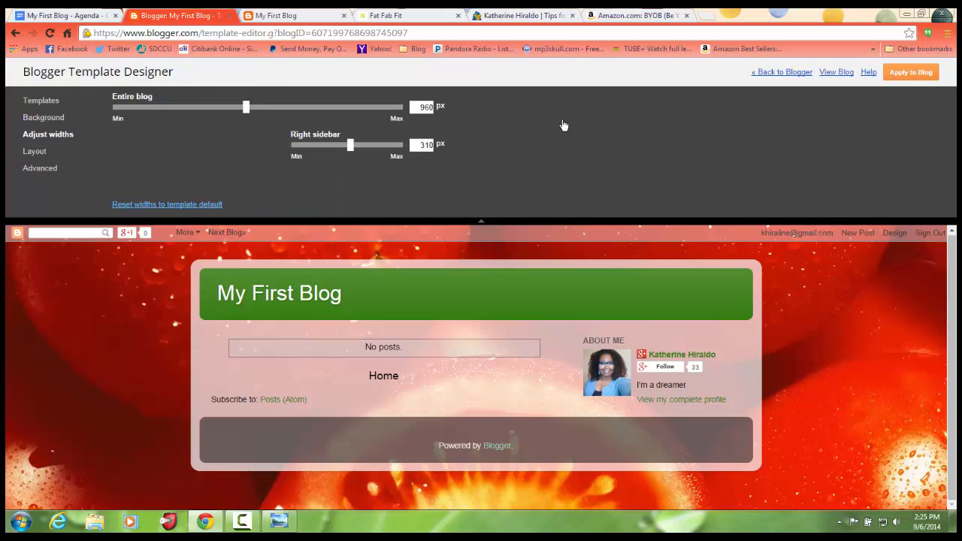
key("Down")
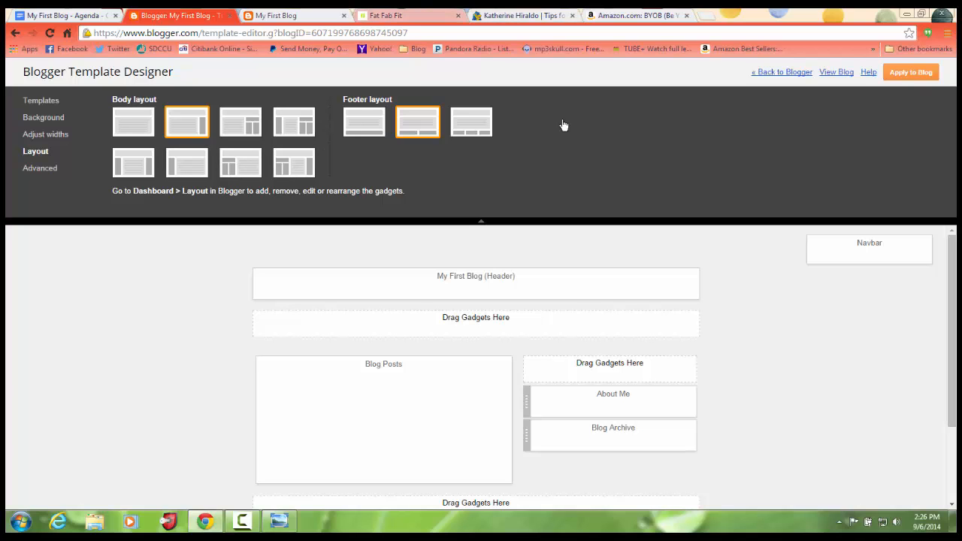
Look over the Fat Fab Fit blog's home page as a layout example.
key("ctrl+4")
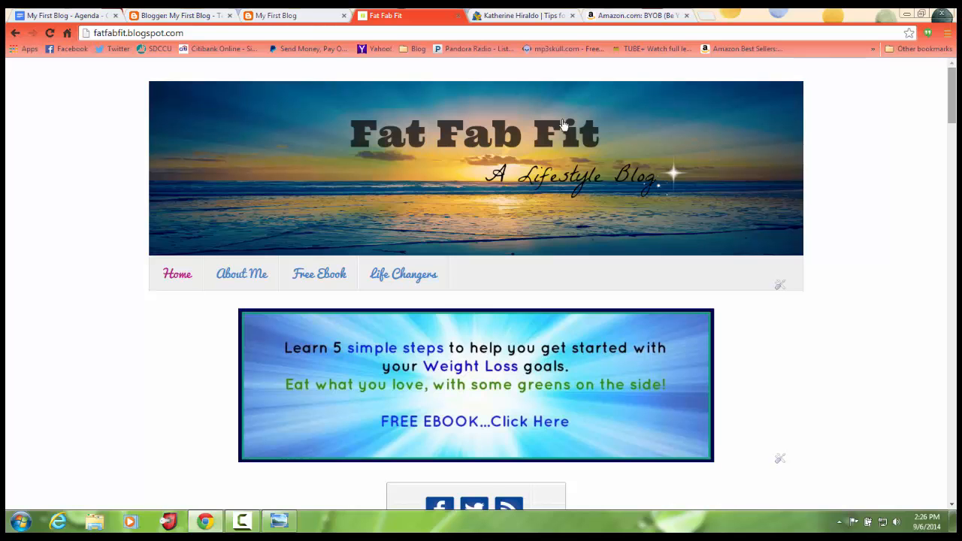
scroll(561, 124, "down", 2)
scroll(562, 124, "up", 2)
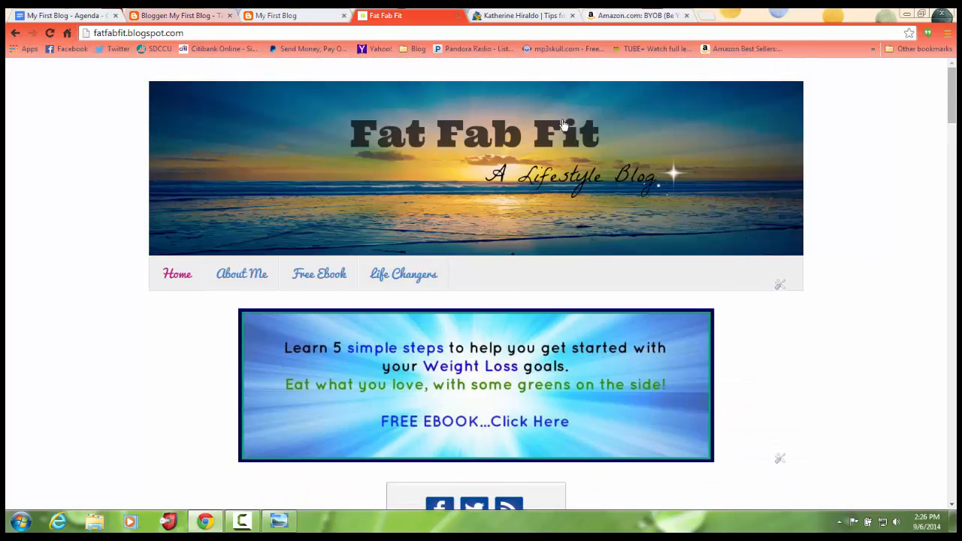
Set My First Blog's body layout to one sidebar on each side of the posts, and switch back to the Fat Fab Fit blog.
key("ctrl+2")
left_click(134, 162)
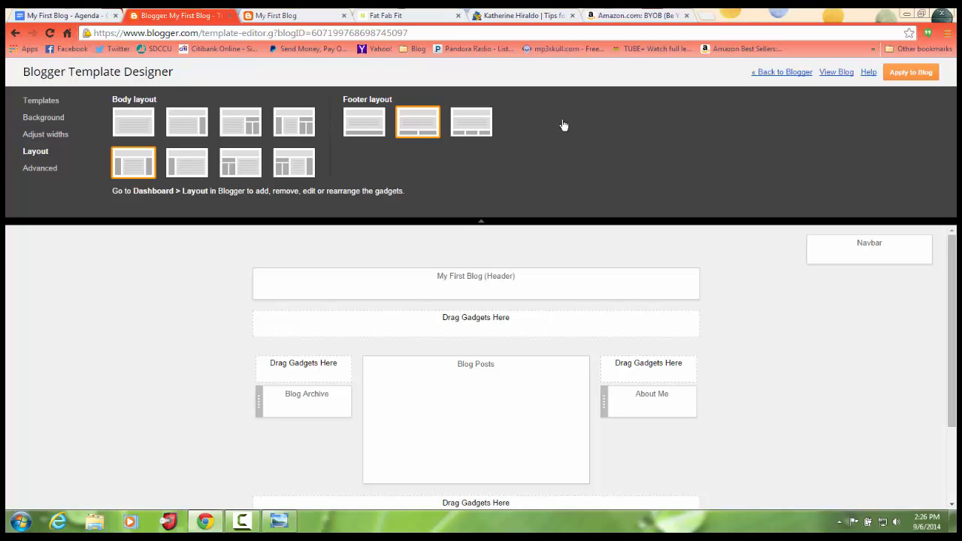
left_click(390, 15)
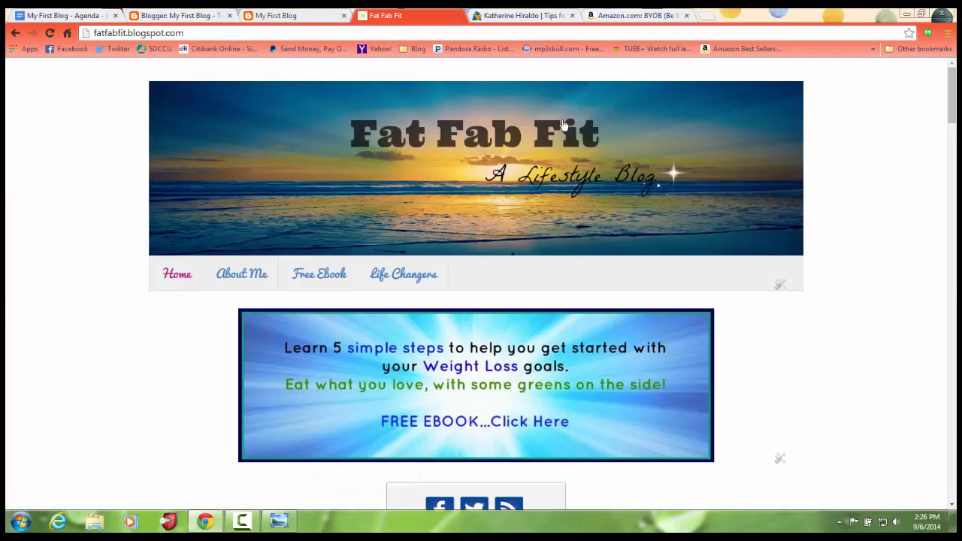
Look over the two-sidebar arrangement of the Fat Fab Fit home page, and return to the Blogger Template Designer.
scroll(563, 124, "down", 7)
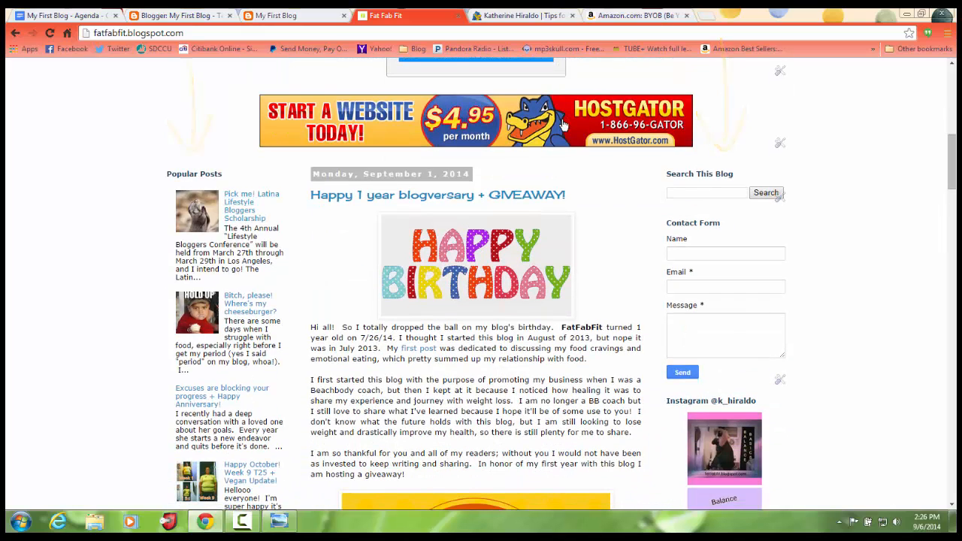
scroll(563, 124, "up", 4)
scroll(562, 124, "up", 3)
key("ctrl+Page_Up")
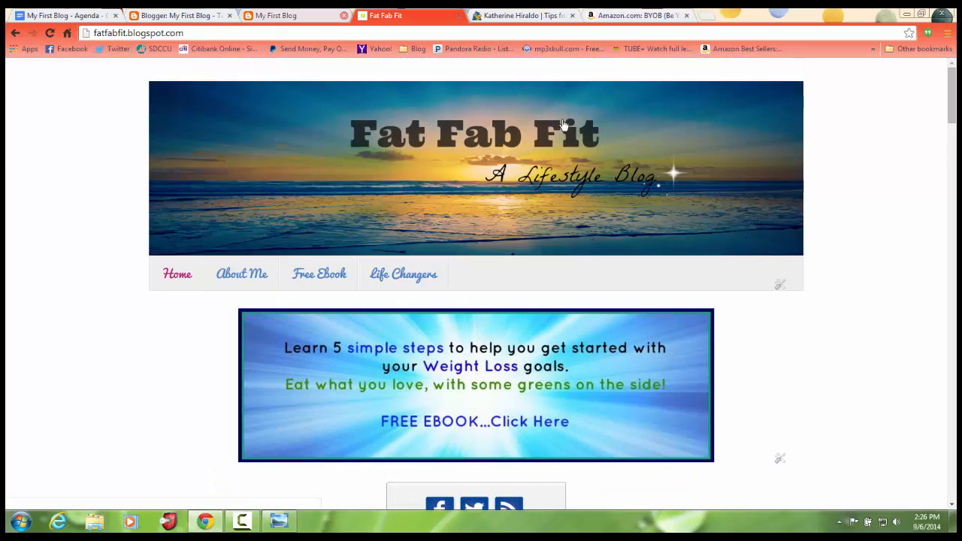
key("ctrl+Page_Up")
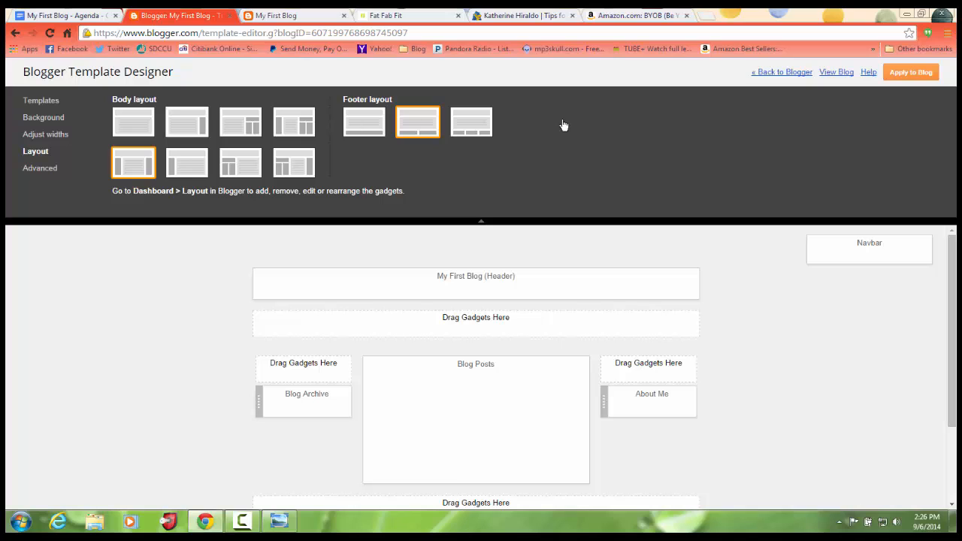
Set the body layout to a single sidebar to the right of the posts and the footer layout to one column.
left_click(187, 122)
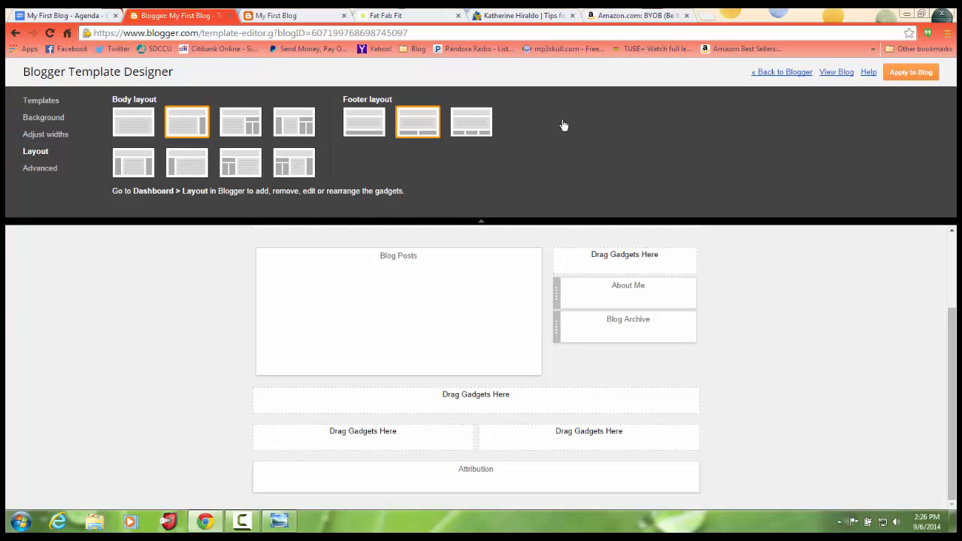
left_click(363, 122)
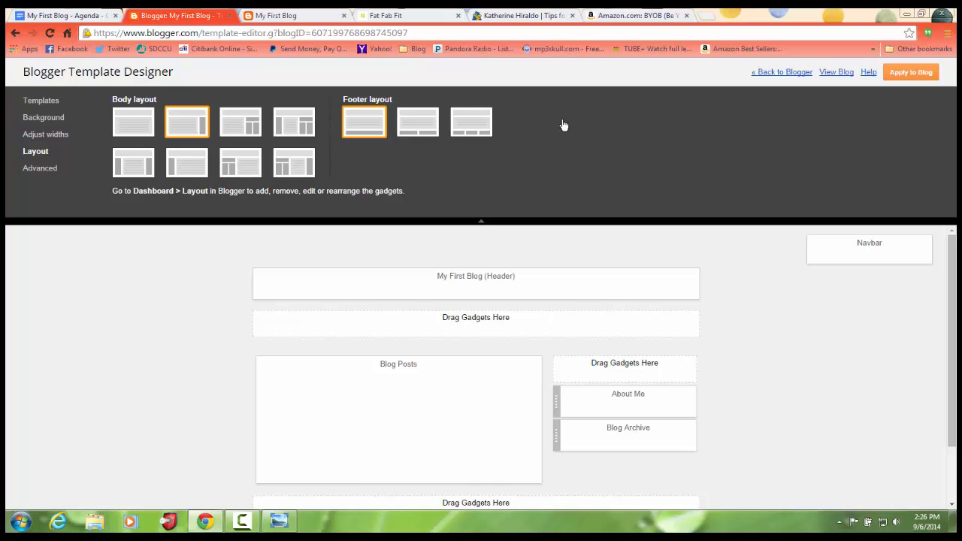
left_click_drag(951, 323, 951, 378)
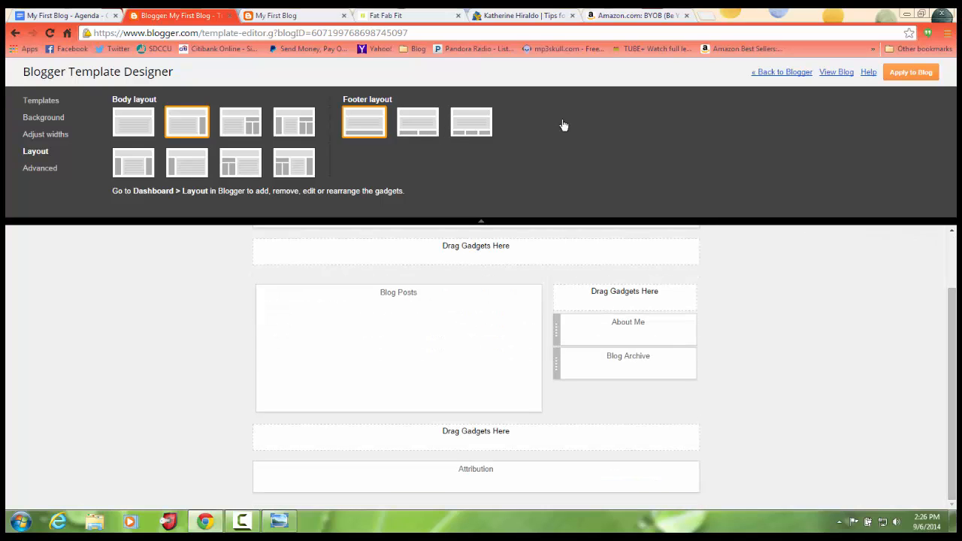
left_click_drag(951, 378, 951, 324)
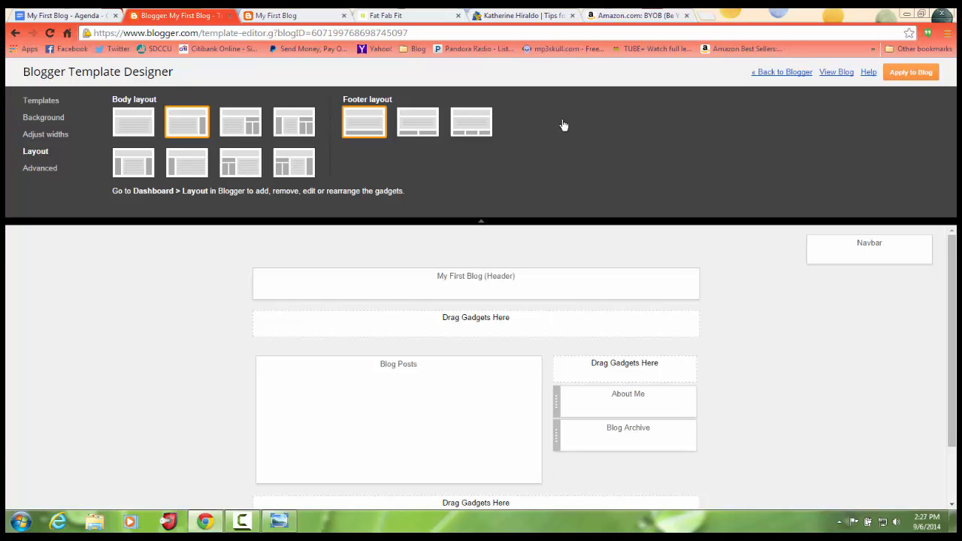
Try entire blog widths of 940 px and 780 px in the Adjust widths settings, and return the width to 860 px.
left_click(48, 134)
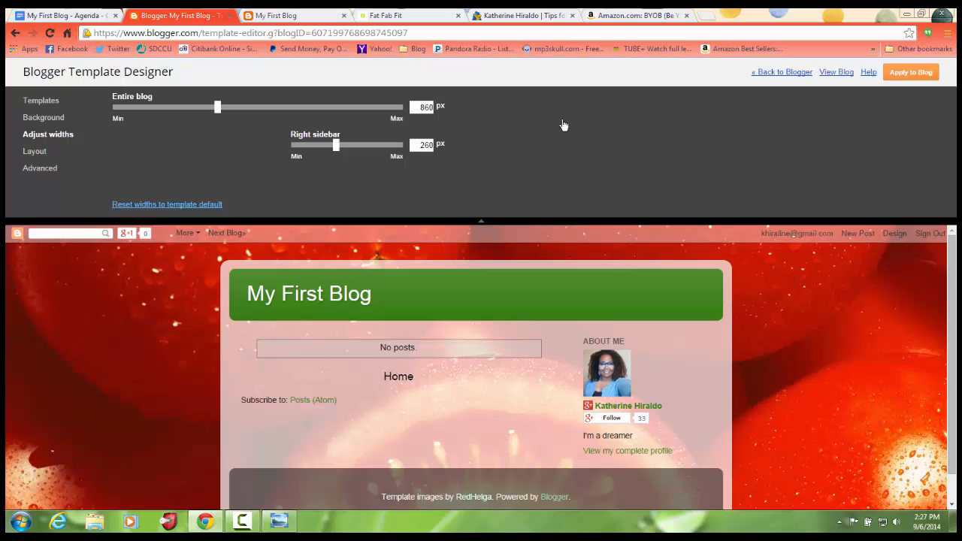
scroll(481, 367, "down", 1)
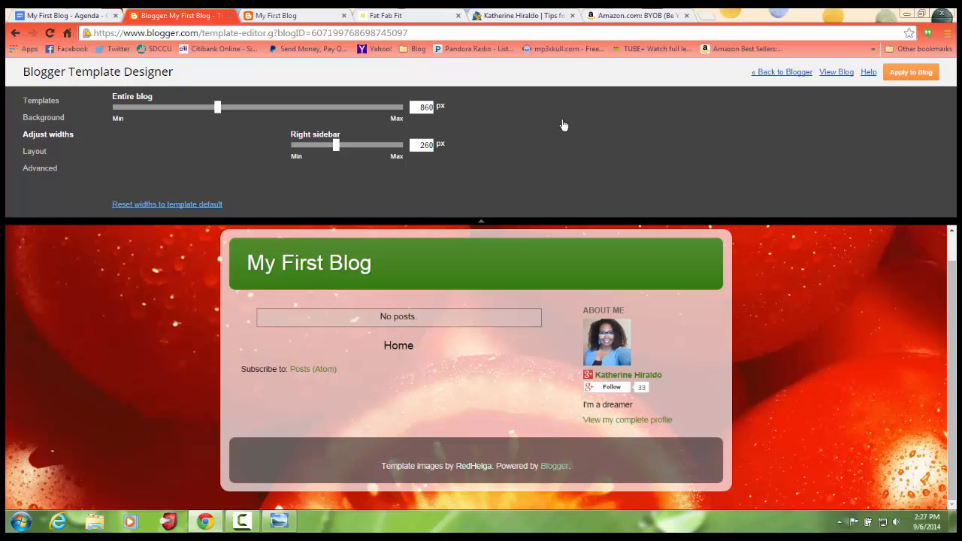
key("Right")
key("Right")
key("Right")
key("Right")
key("Right")
key("Right")
key("Right")
key("Right")
key("Right")
key("Right")
key("Right")
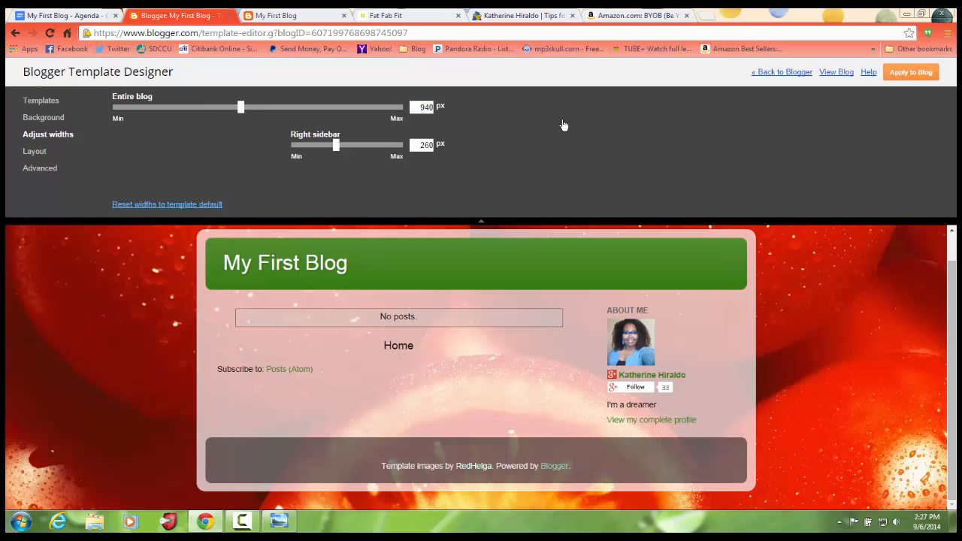
key("Left")
key("Left")
key("Left")
key("Left")
key("Left")
key("Left")
key("Left")
key("Left")
key("Left")
key("Left")
key("Left")
key("Left")
key("Left")
key("Left")
key("Left")
key("Left")
key("Left")
key("Left")
key("Left")
key("Left")
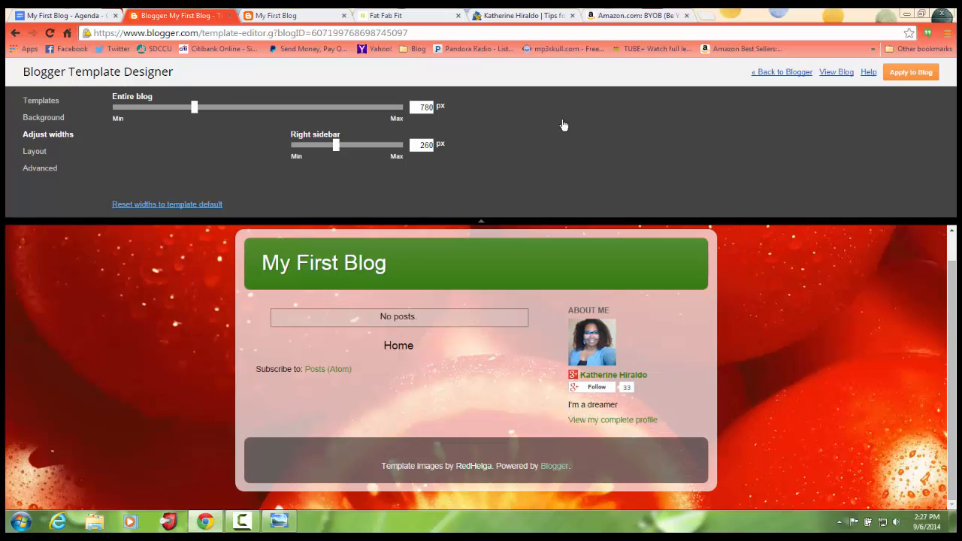
key("Right")
key("Right")
key("Right")
key("Right")
key("Right")
key("Right")
key("Right")
key("Right")
key("Right")
key("Right")
key("Right")
key("Right")
key("Right")
key("Right")
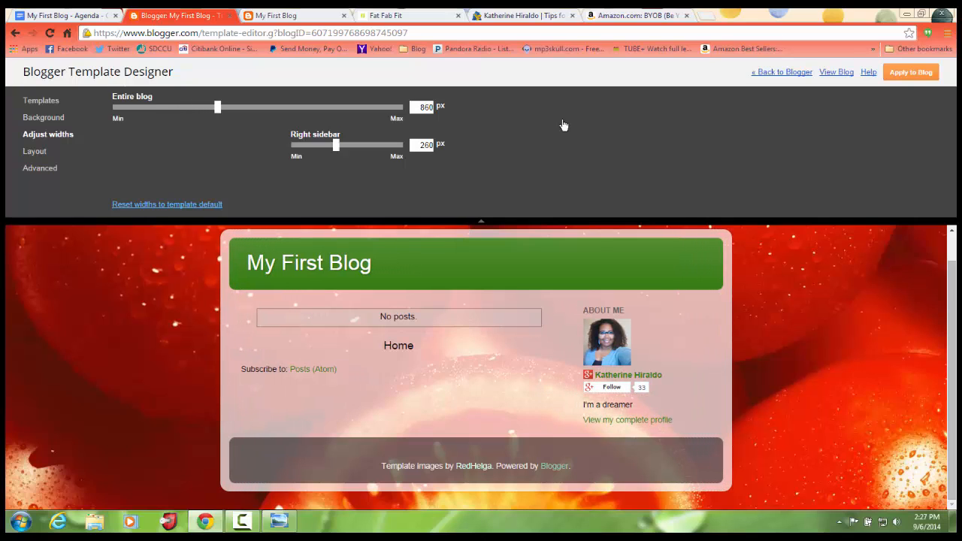
Try several widths for the right sidebar, such as 290 px and 250 px, and set it to 230 px.
key("Right")
key("Right")
key("Right")
key("Right")
key("Right")
key("Right")
key("Right")
key("Right")
key("Left")
key("Left")
key("Left")
key("Left")
key("Left")
key("Left")
key("Left")
key("Left")
key("Left")
key("Left")
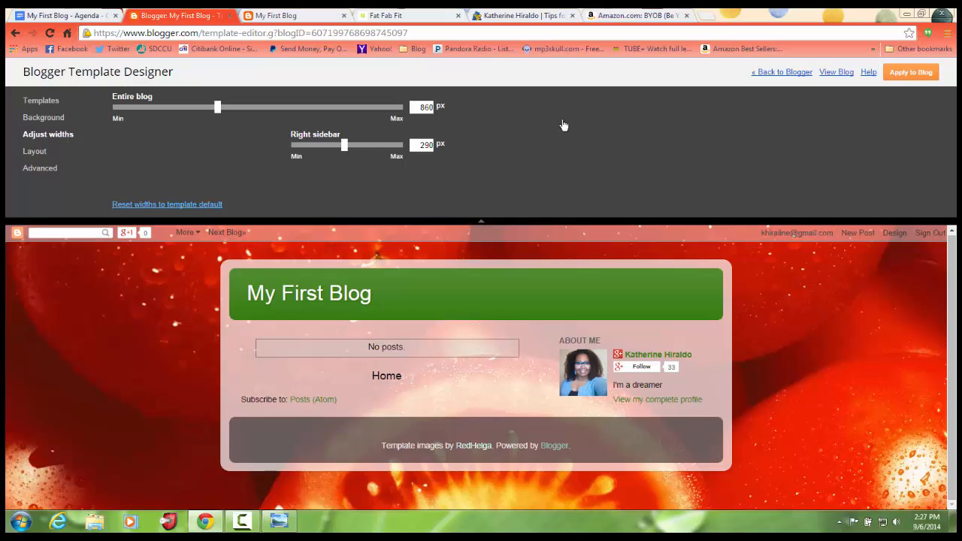
key("Right")
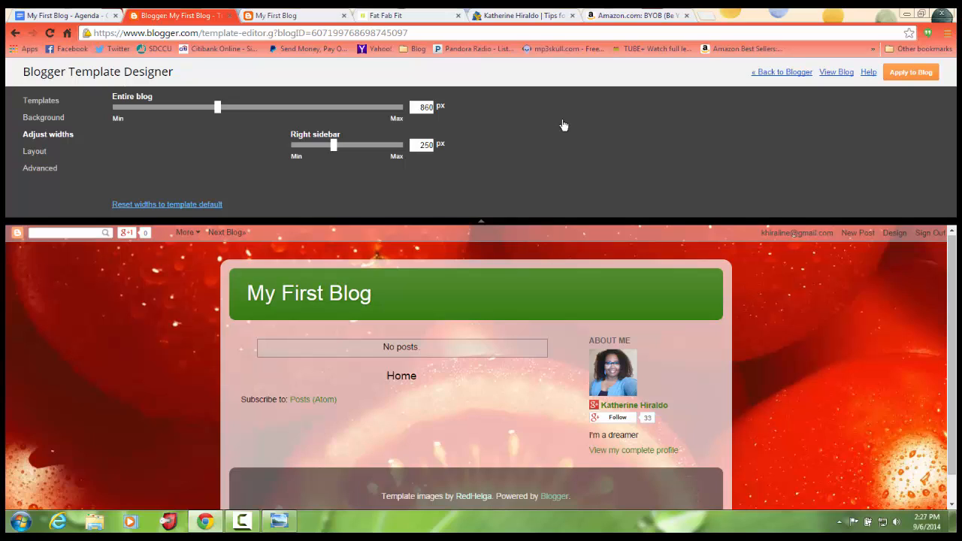
key("Right")
key("Right")
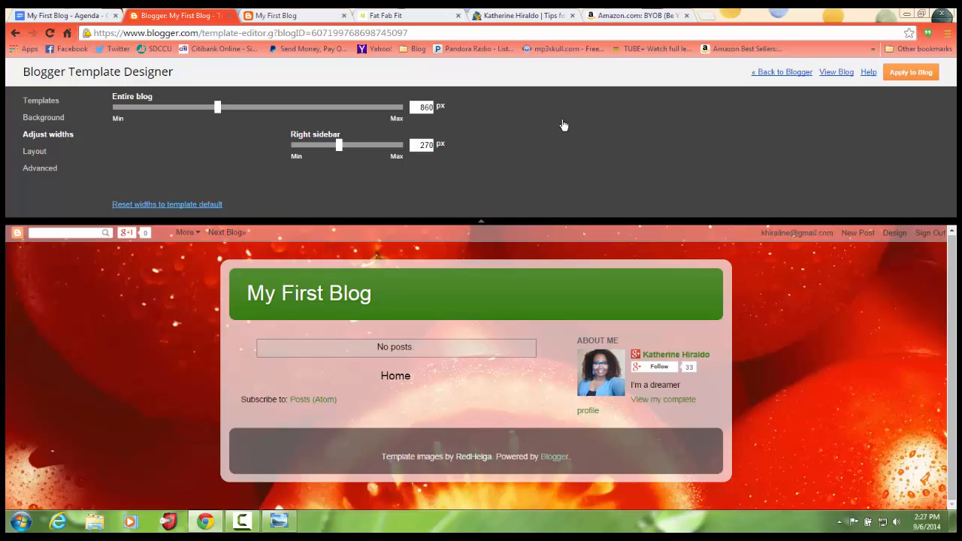
key("Right")
key("Left")
key("Left")
key("Left")
key("Left")
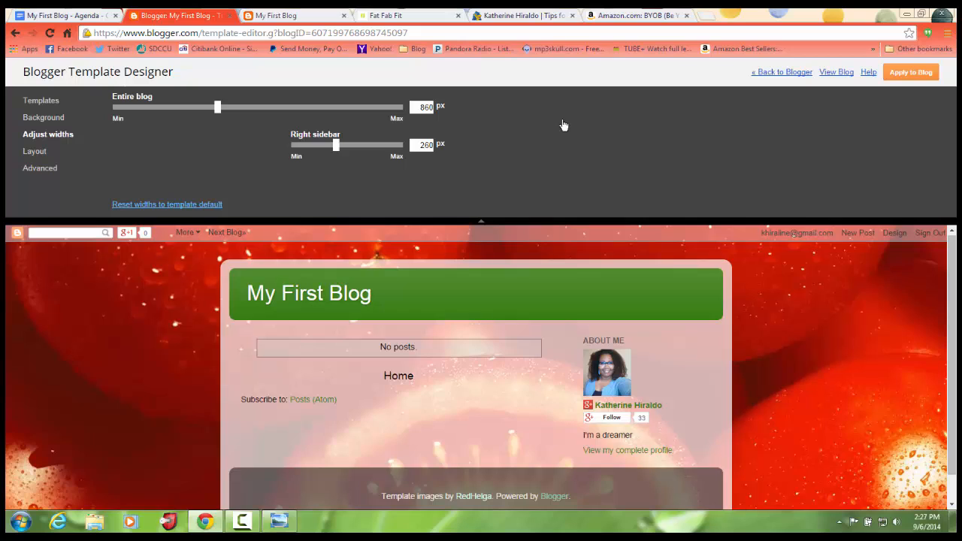
key("Left")
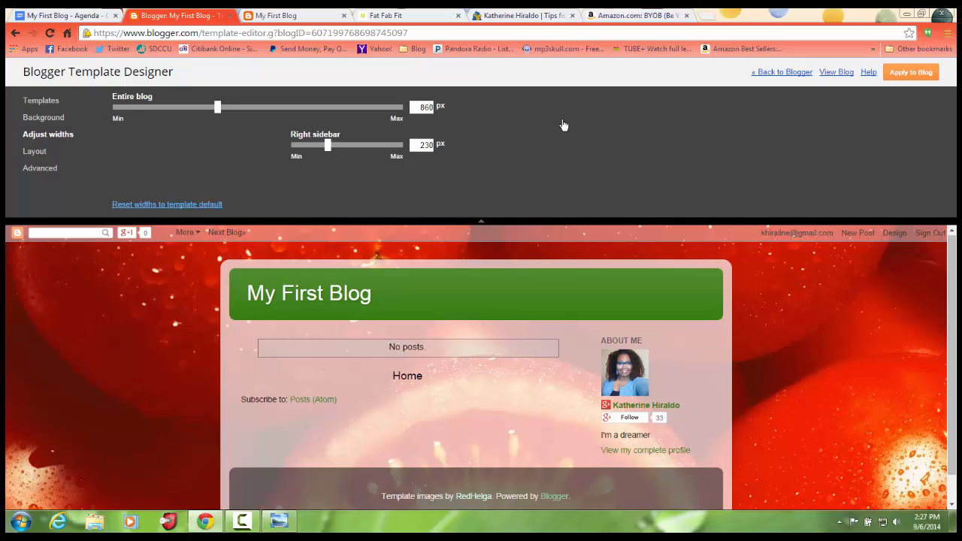
Set the page text font to Georgia in the Advanced settings, and leave the template designer with the changes applied to the blog.
left_click(40, 168)
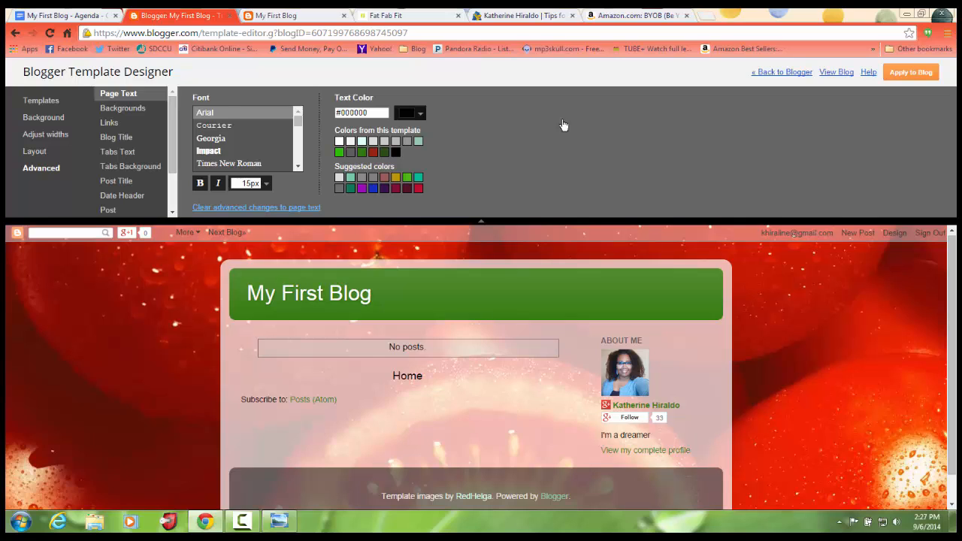
key("Down")
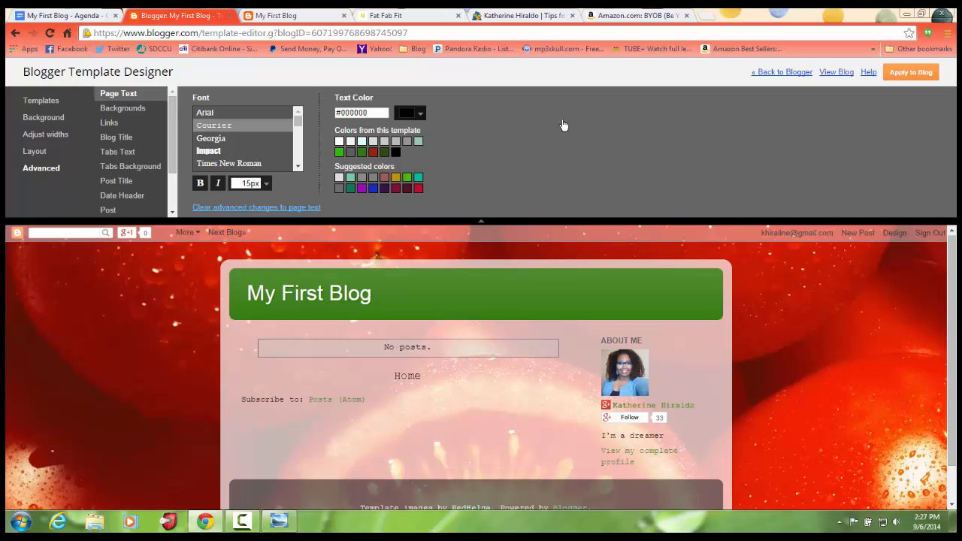
key("Down")
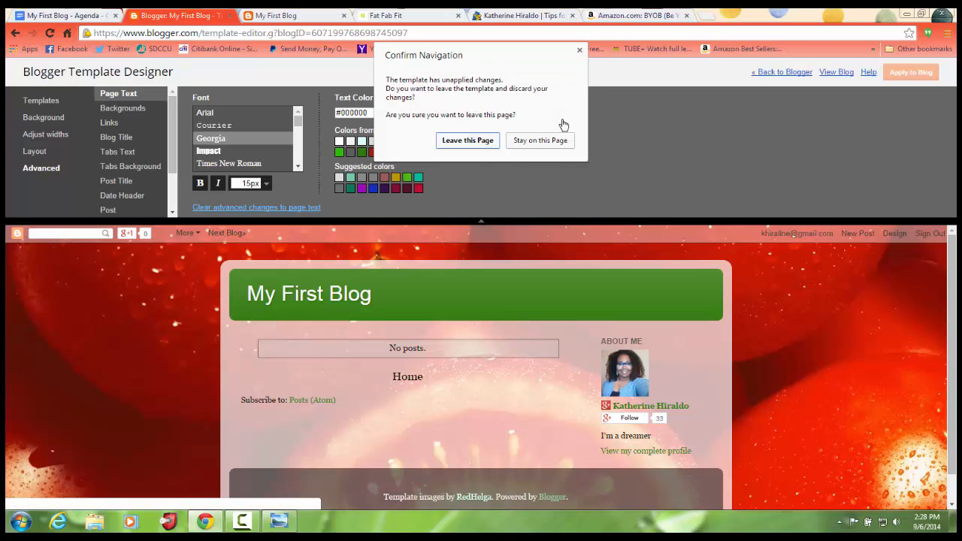
key("Return")
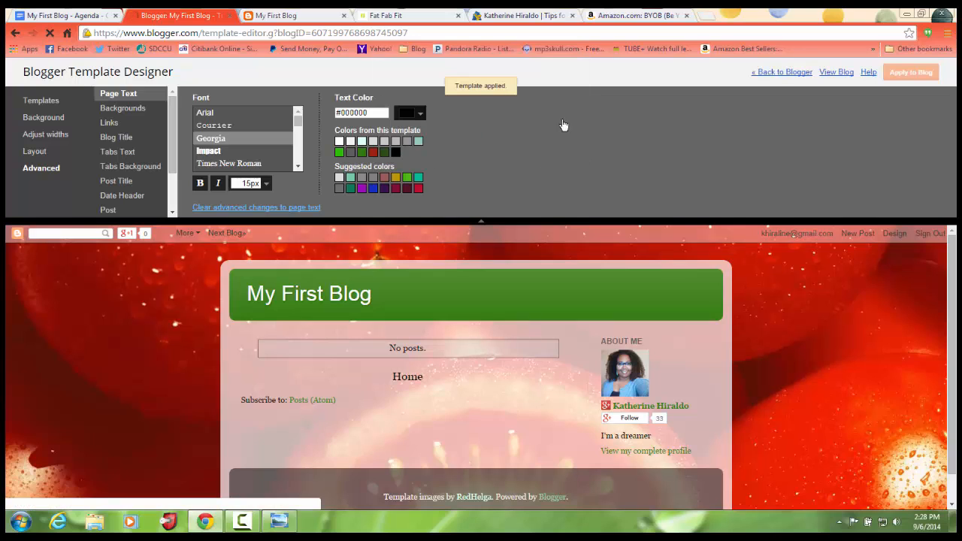